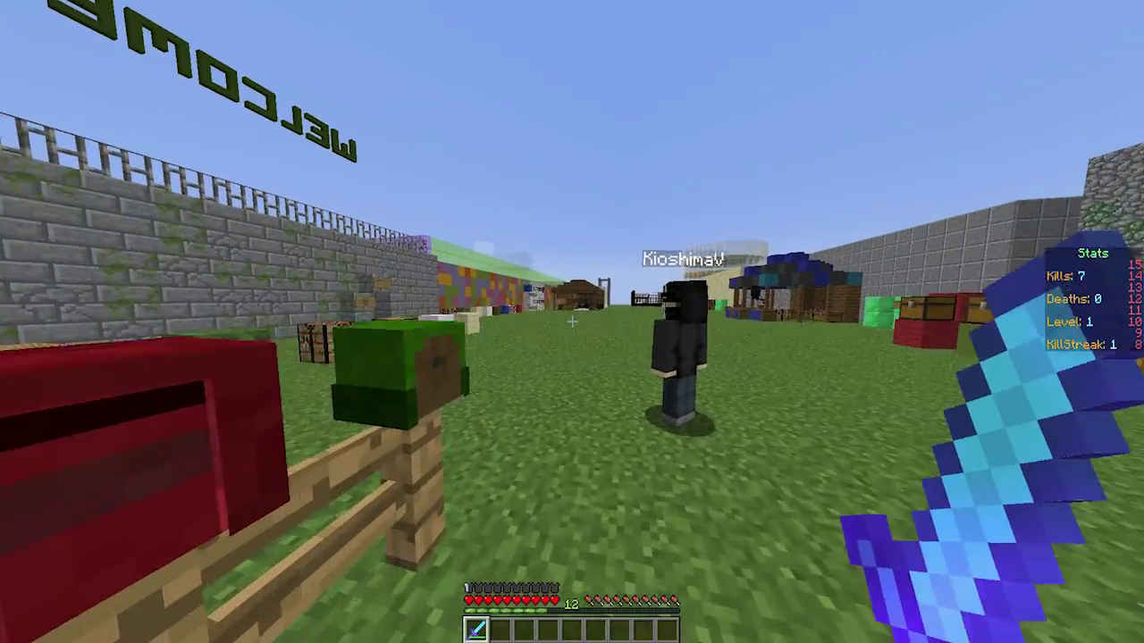
- Show the opponent's PvP stats with /pvplevels stats in chat
key("slash")
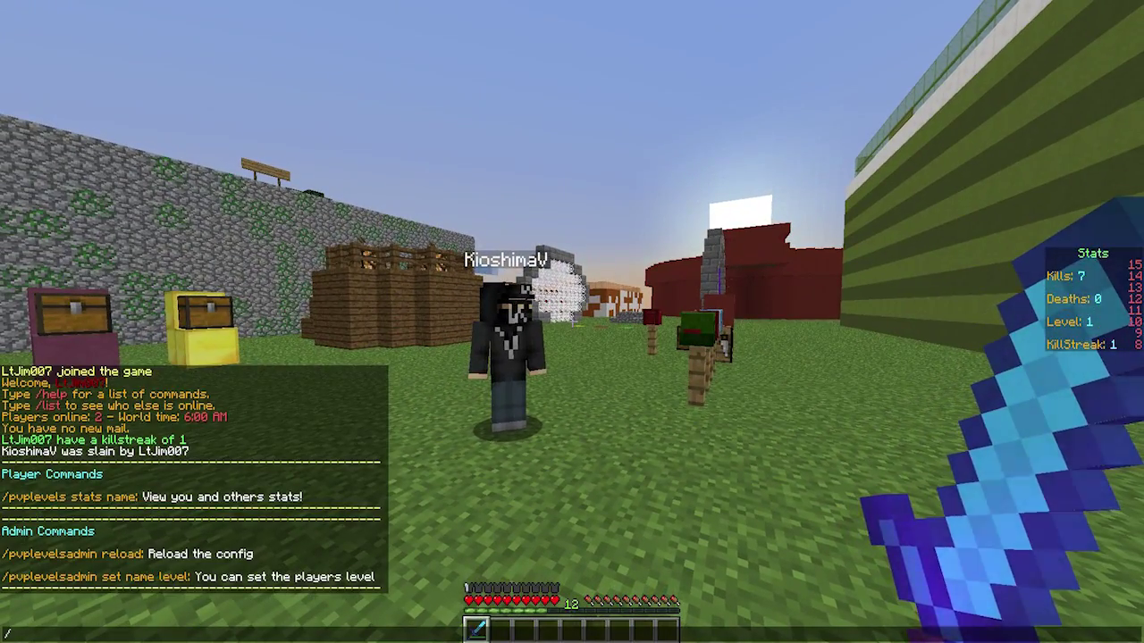
type("pvplevels ")
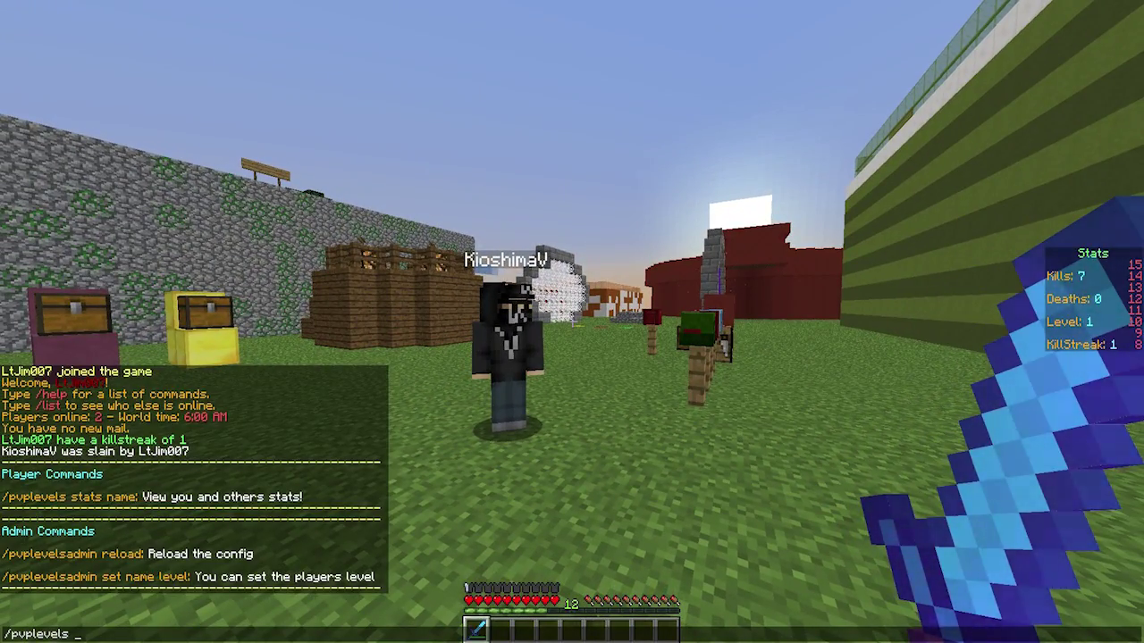
type("stats")
key("Tab")
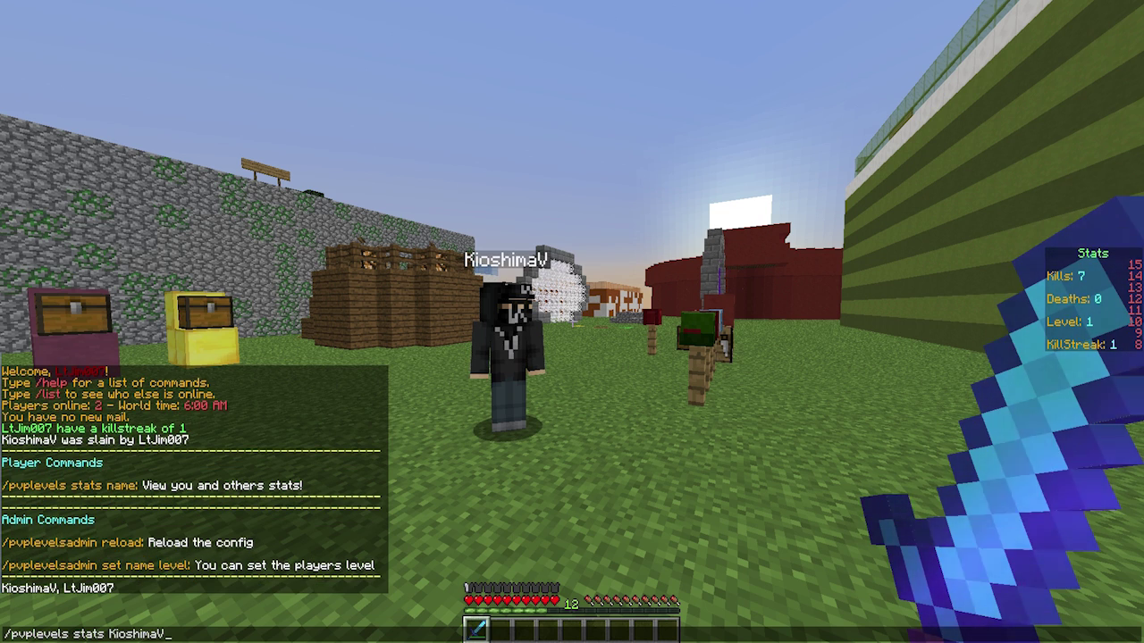
key("Return")
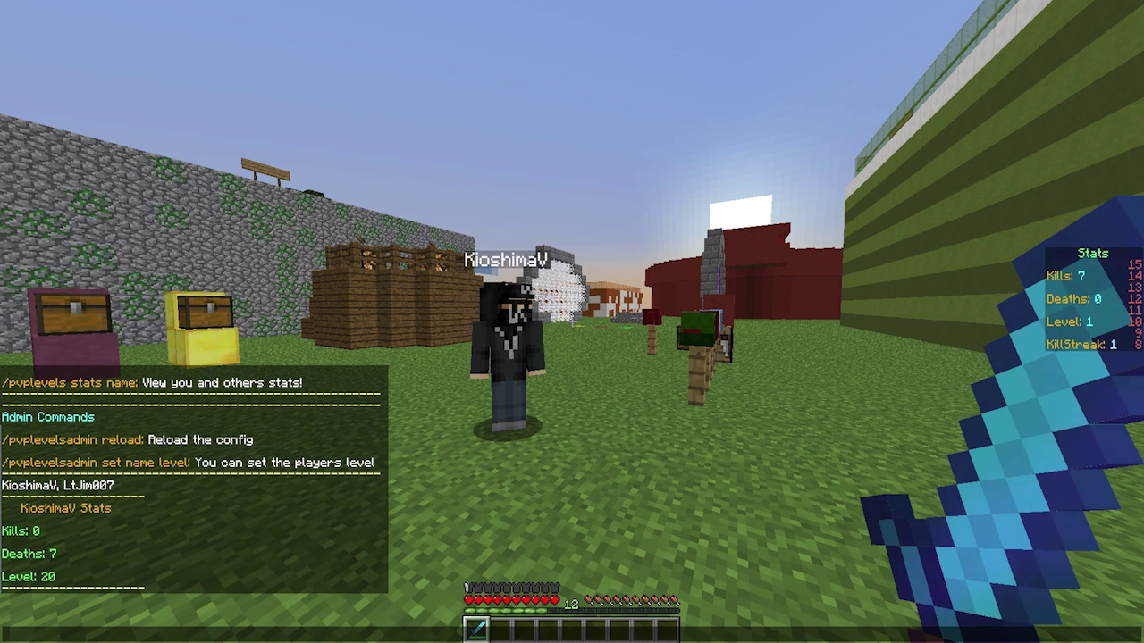
- Re-run /pvplevels stats with your own name to show your level 1 stats
key("t")
key("Up")
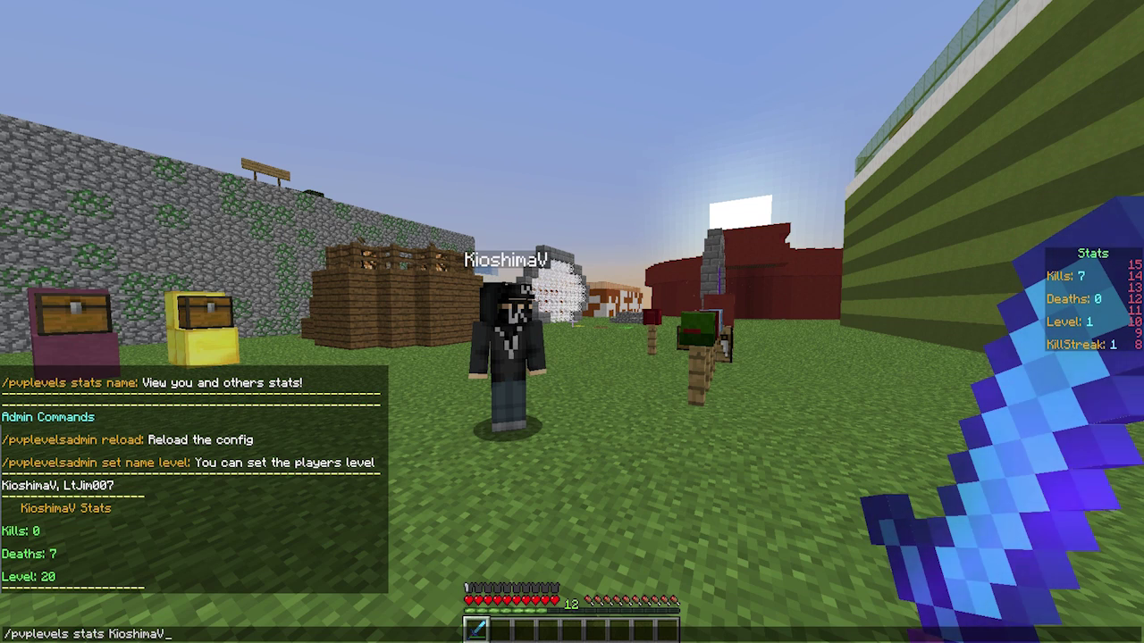
key("BackSpace")
key("BackSpace")
key("BackSpace")
key("Tab")
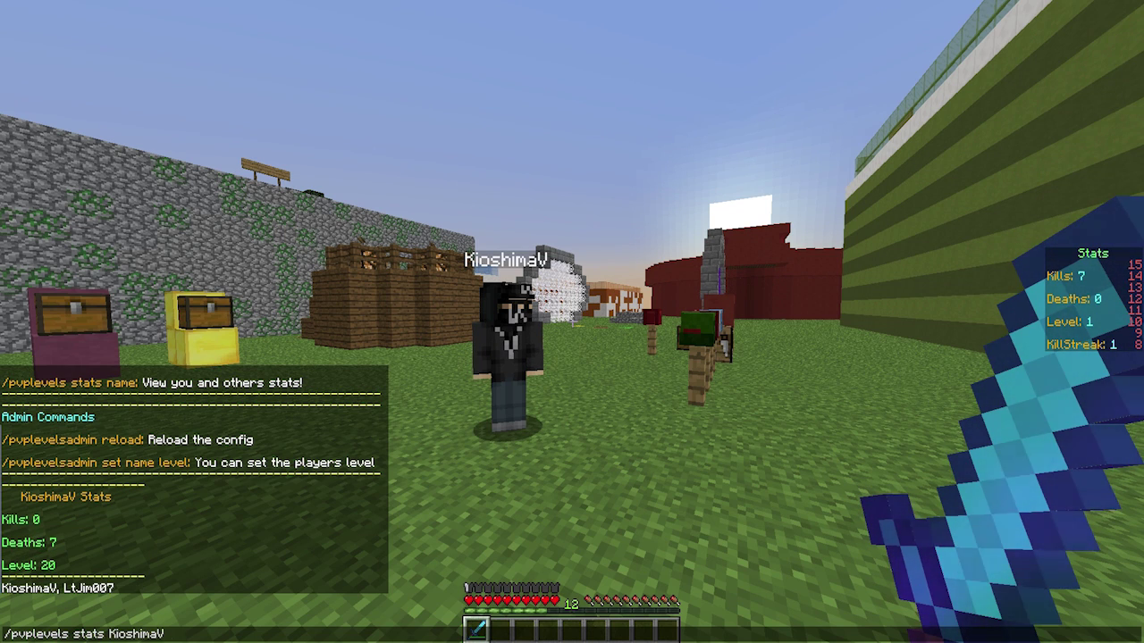
key("Tab")
key("Return")
key("t")
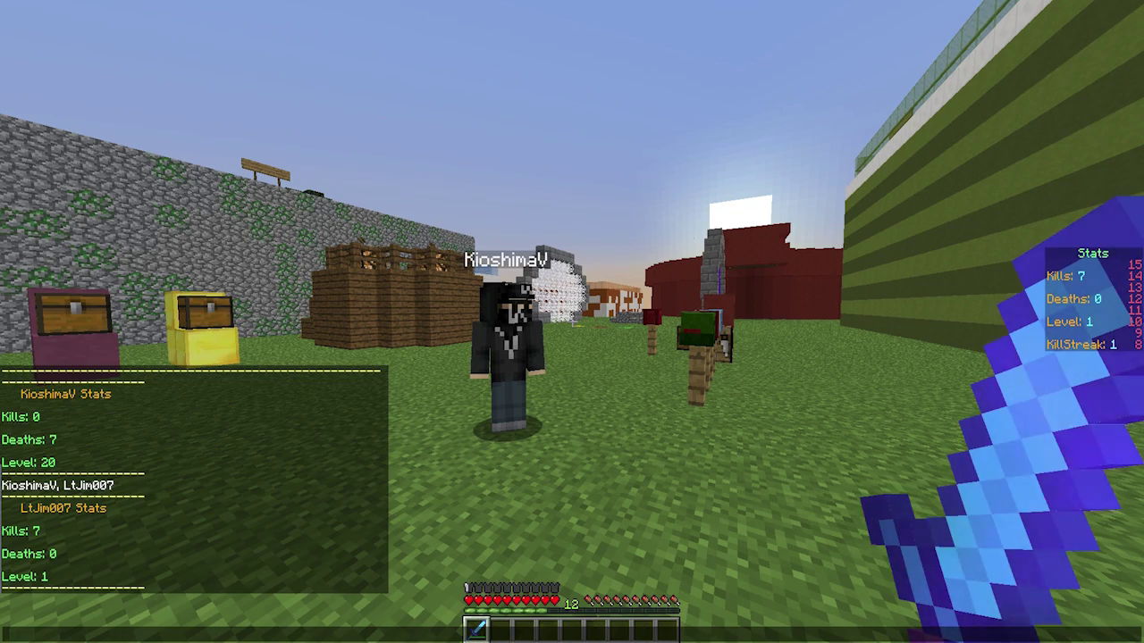
key("Escape")
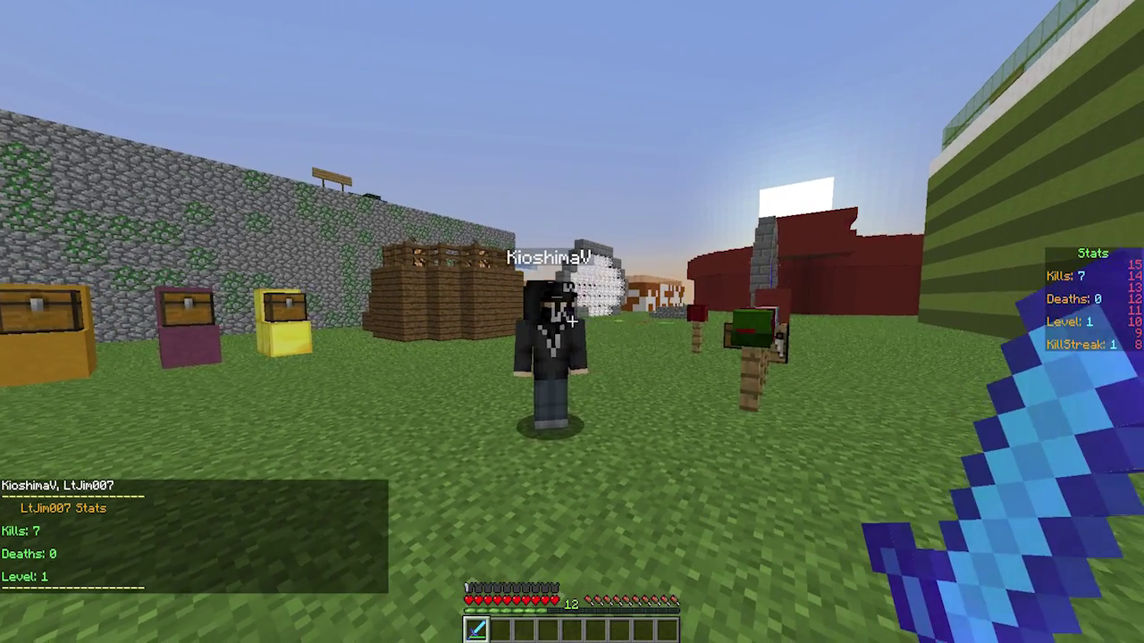
- Run /pvplevelsadmin for its help, then send a first set-level 5 command
type("t")
type("pvp")
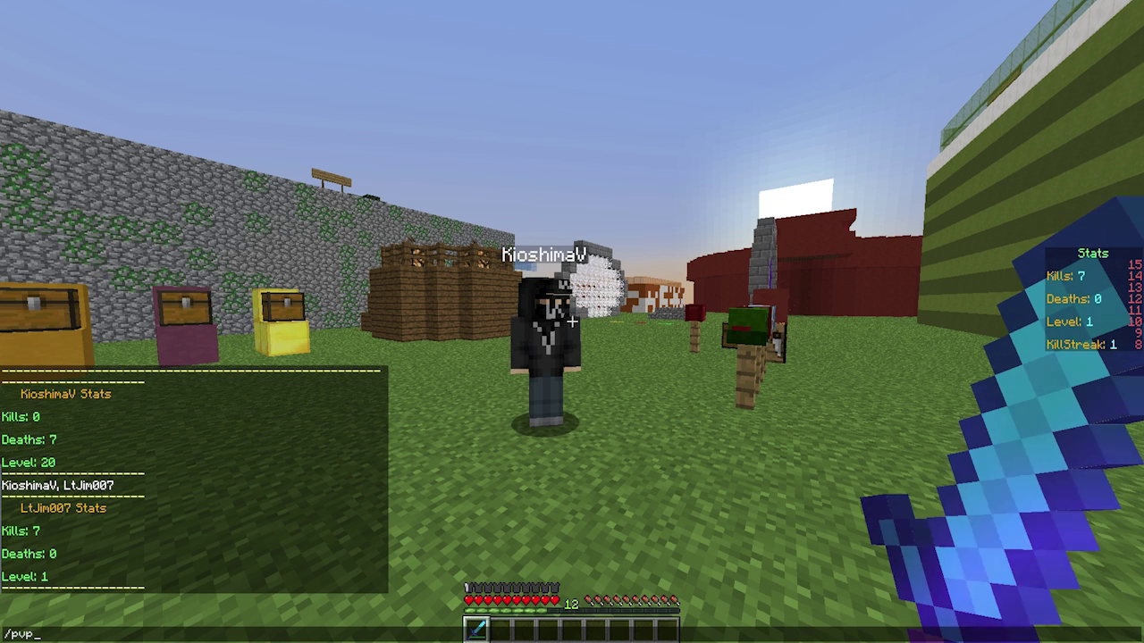
type("levelsadmin")
key("Return")
key("t")
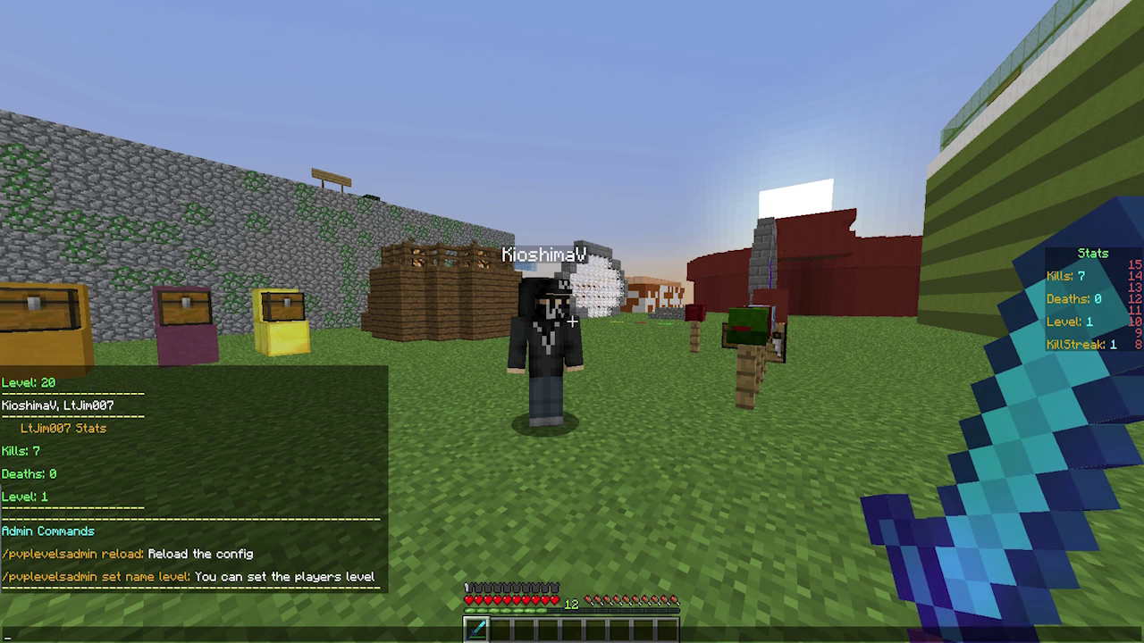
key("Up")
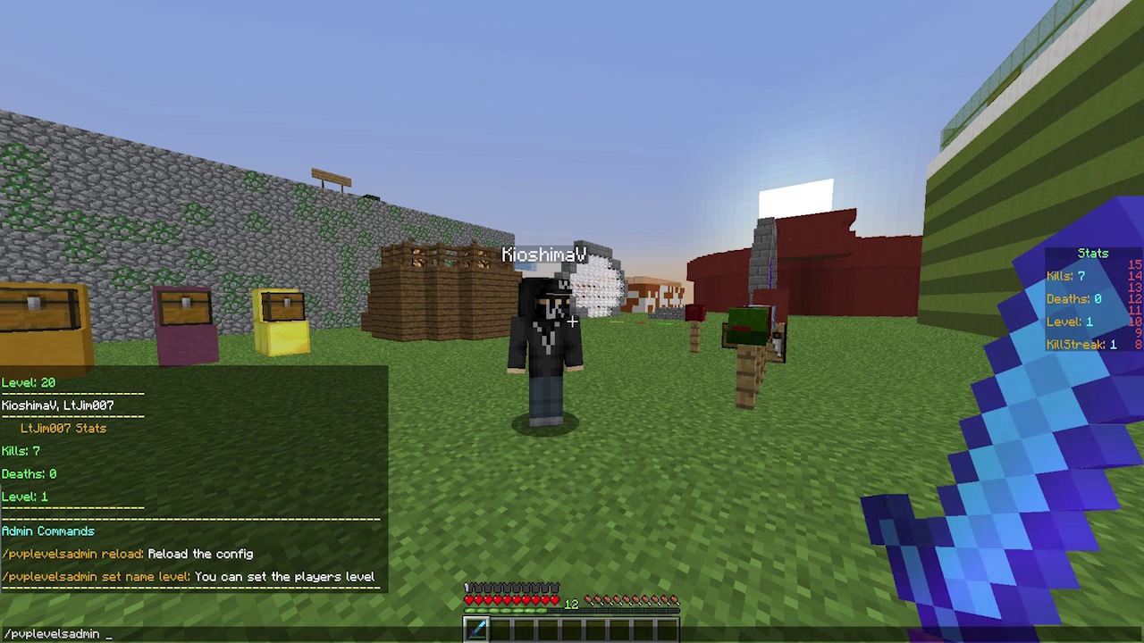
type("set name ")
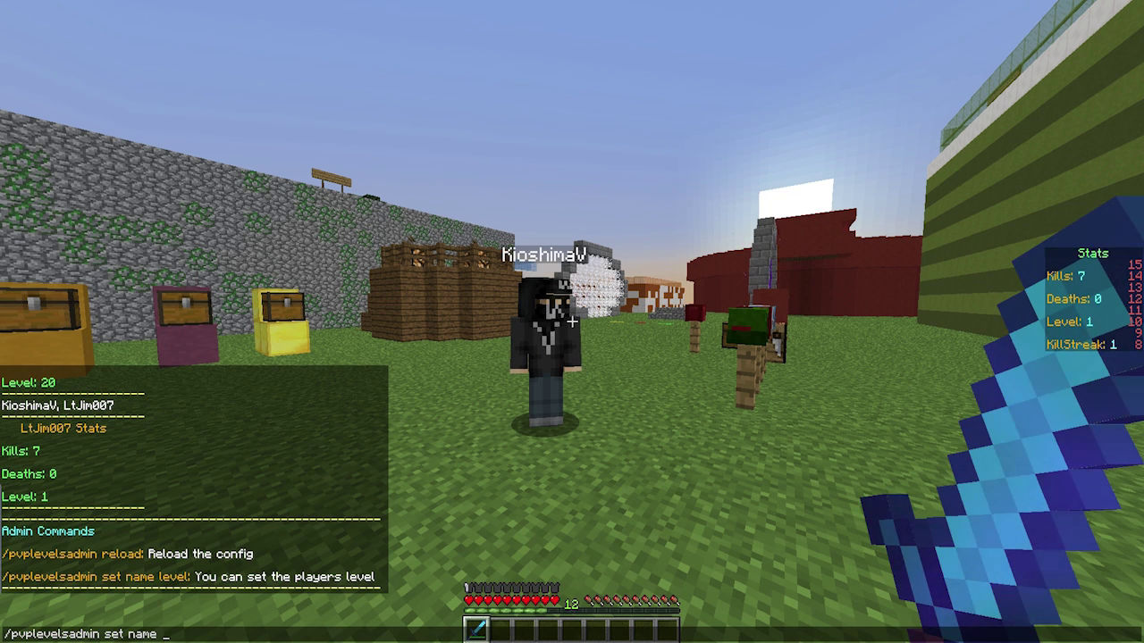
type("leve 5")
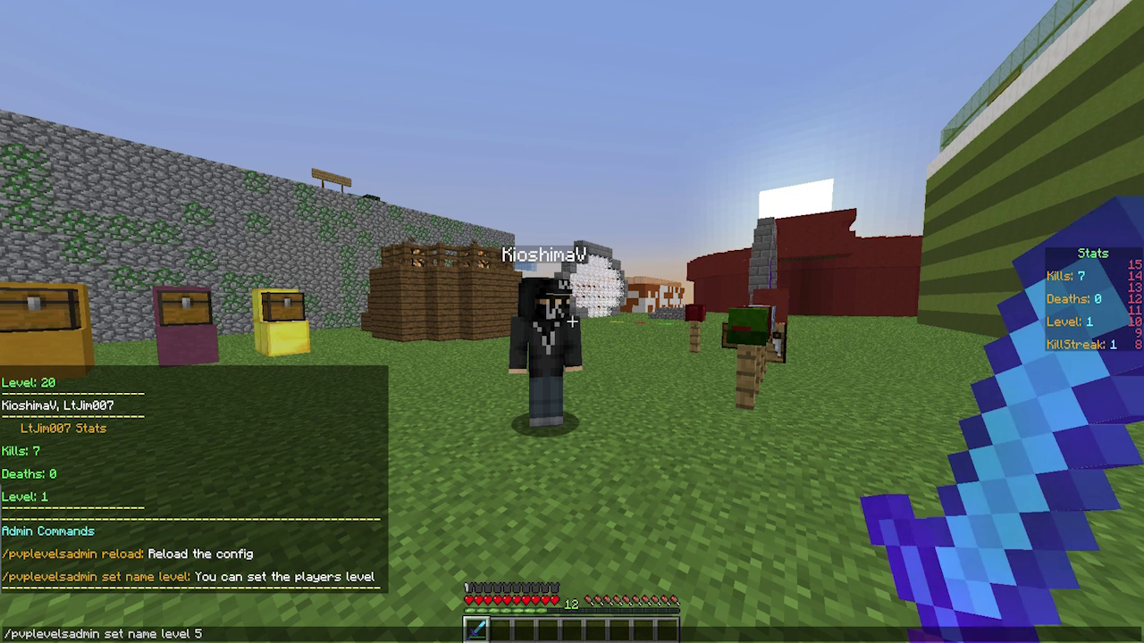
key("Return")
- Rebuild the set-level command with your own player name and set your level to 5
key("t")
key("Up")
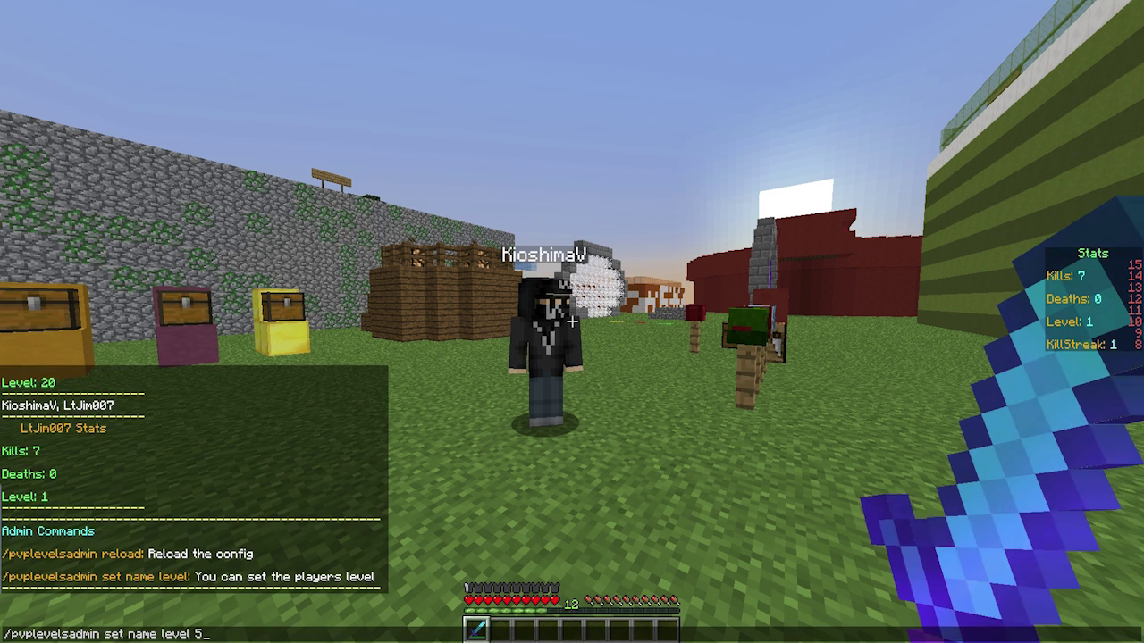
key("Down")
key("Up")
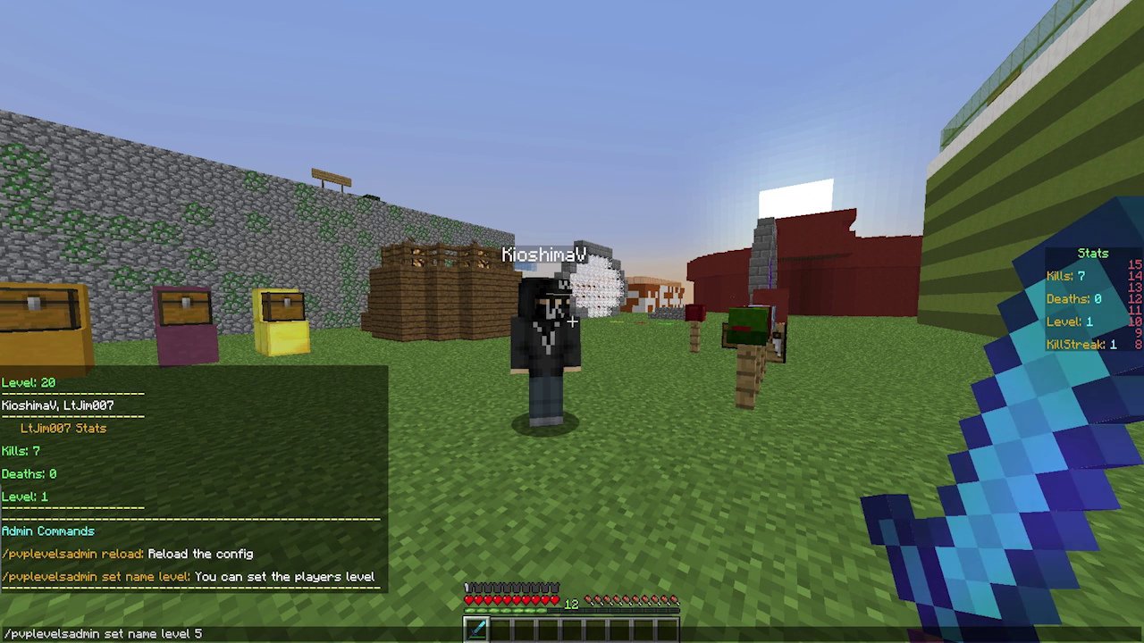
key("BackSpace")
key("BackSpace")
key("BackSpace")
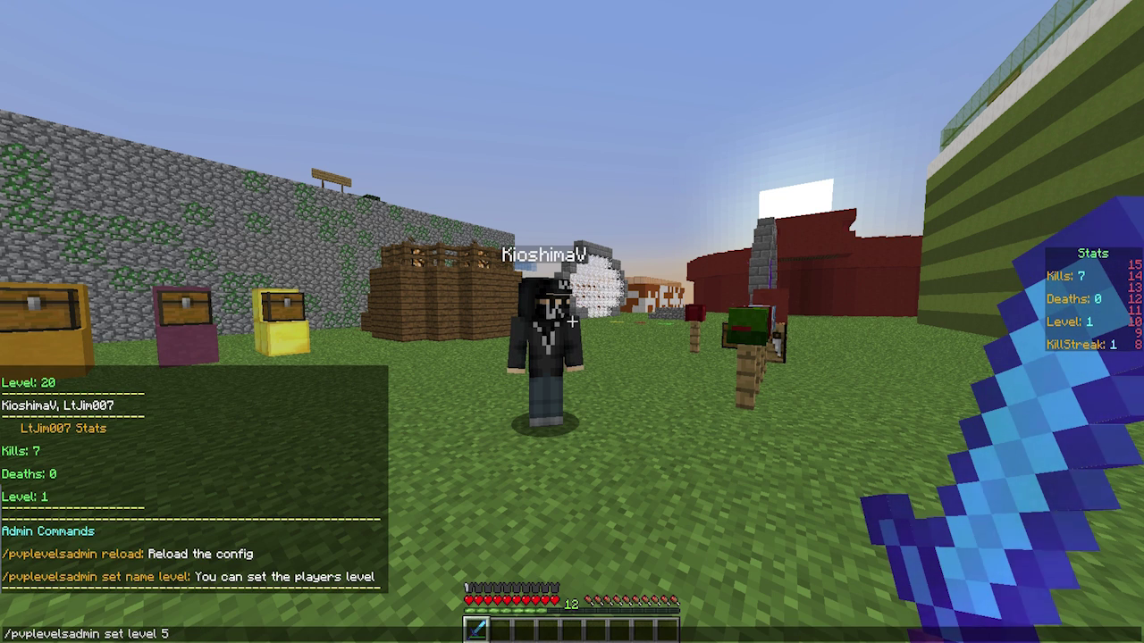
key("Tab")
key("Tab")
key("Escape")
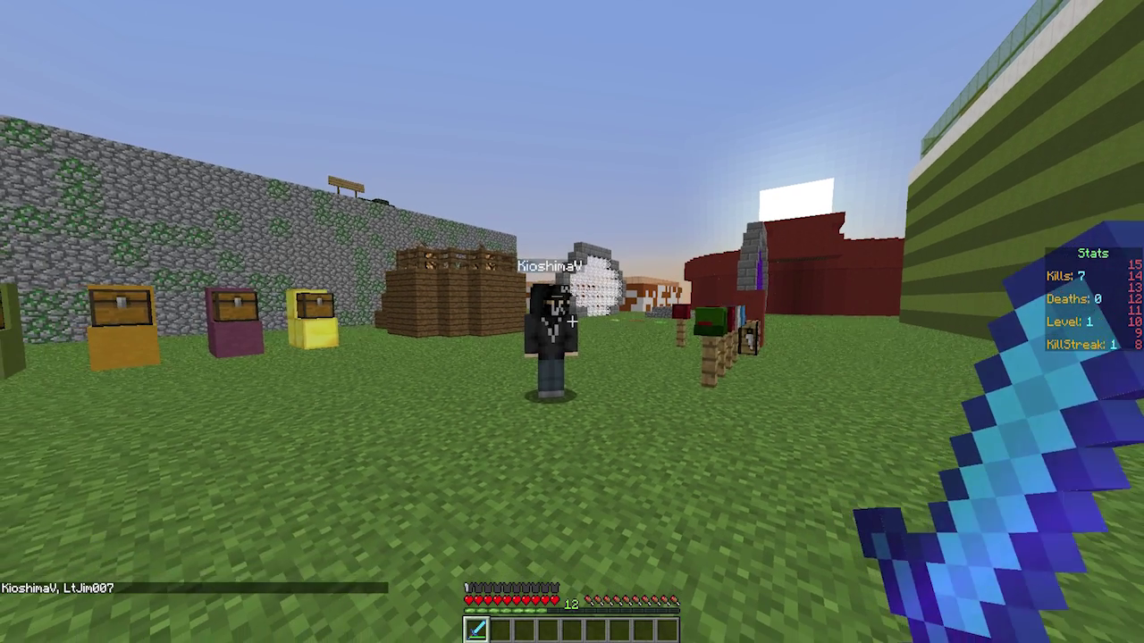
key("t")
key("Up")
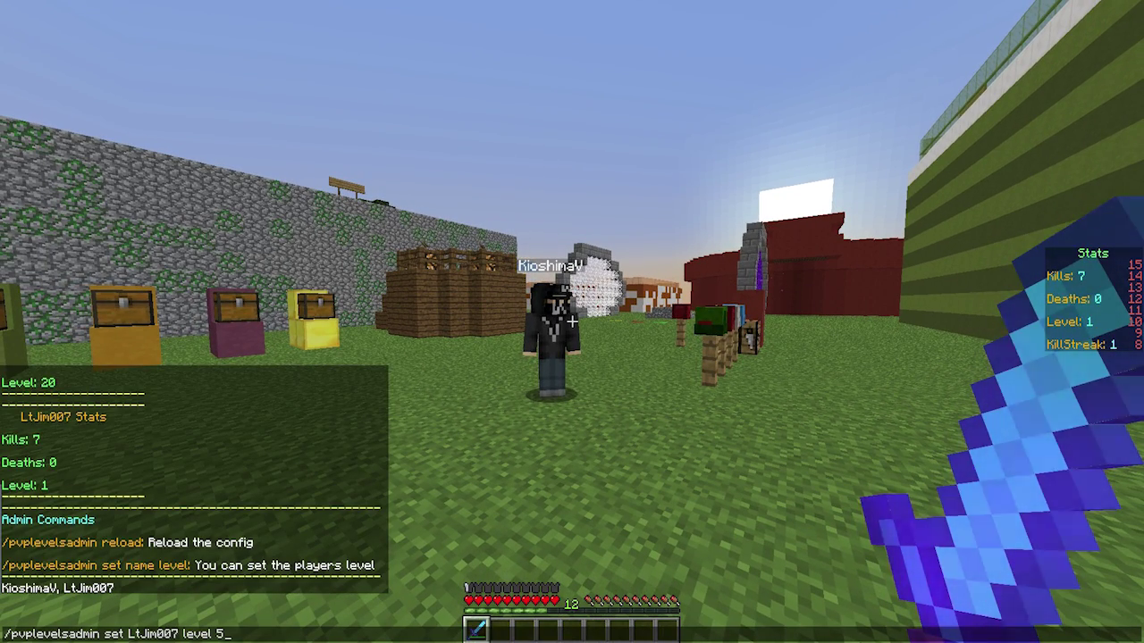
type("evel 5")
key("Return")
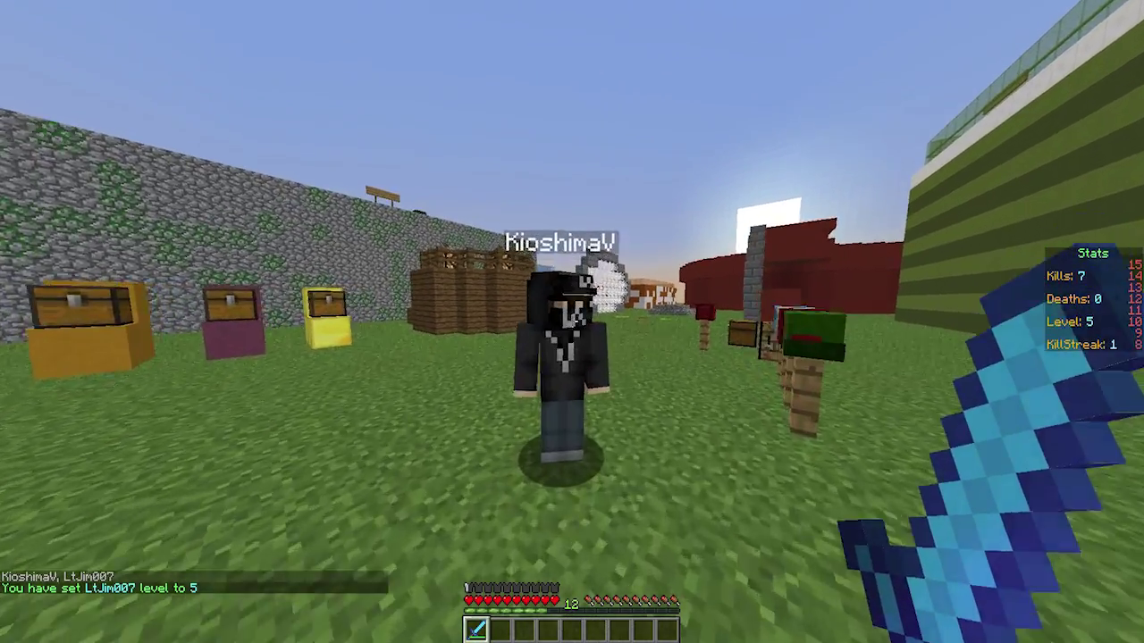
- Attack and finish off the other player
left_click(572, 319)
left_click(572, 320)
left_click(572, 320)
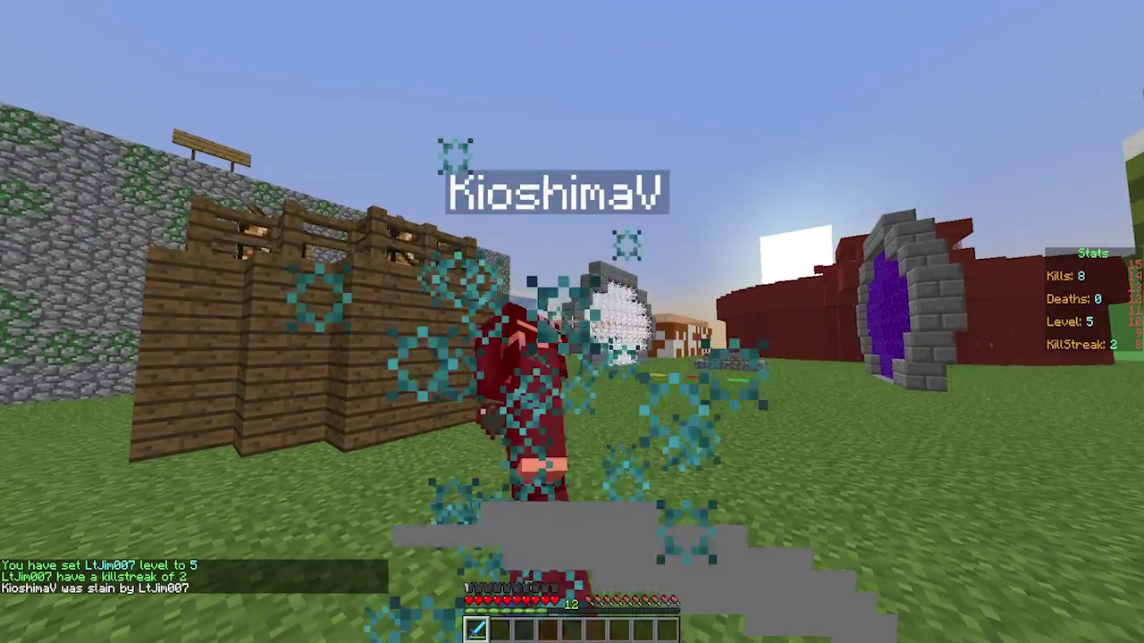
key("t")
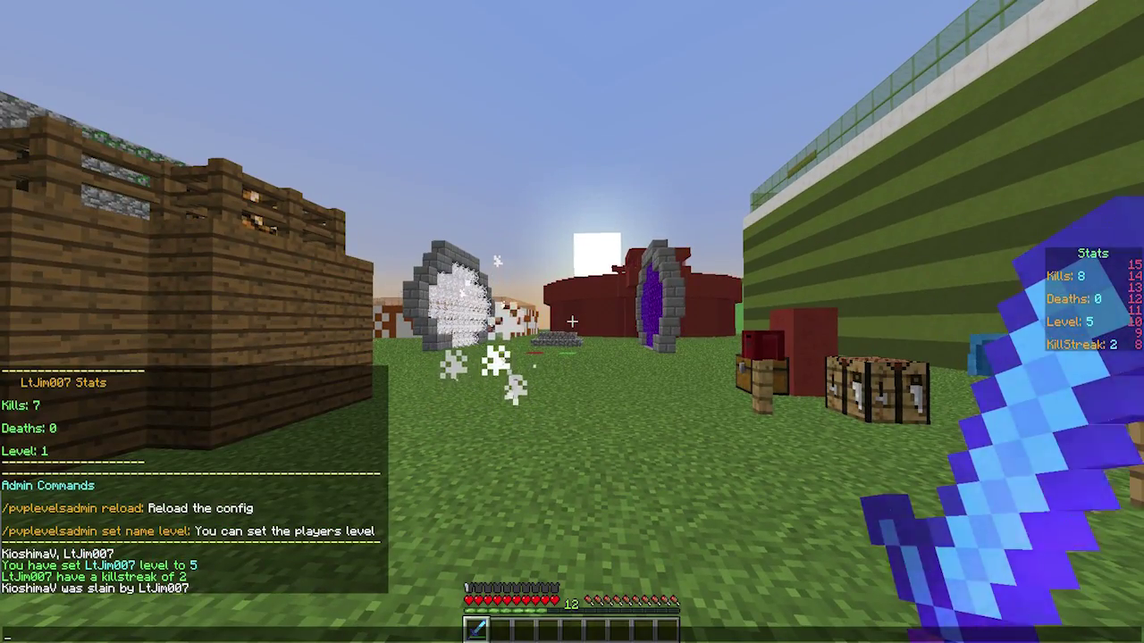
key("Escape")
- Walk around the area past the chest, crafting table and portal
key("w")
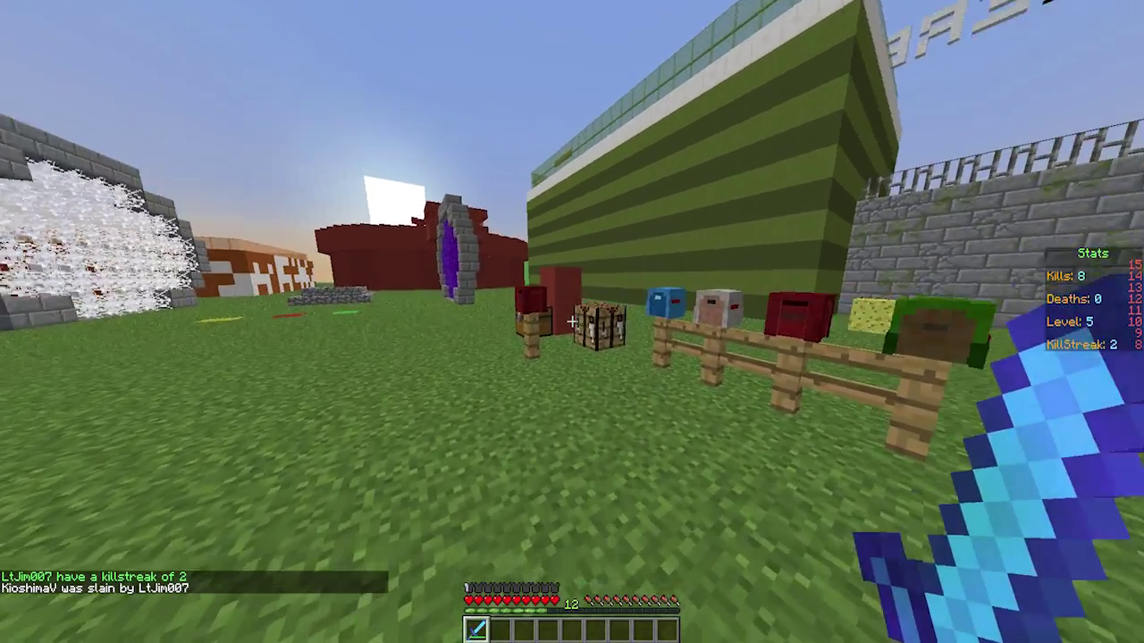
key("w")
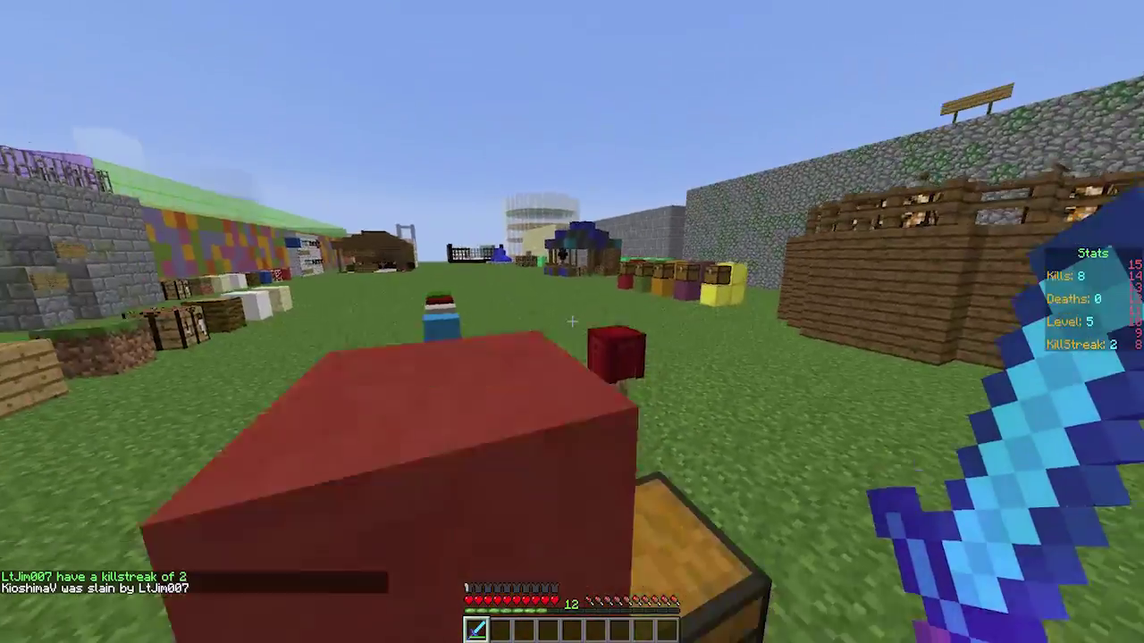
key("s")
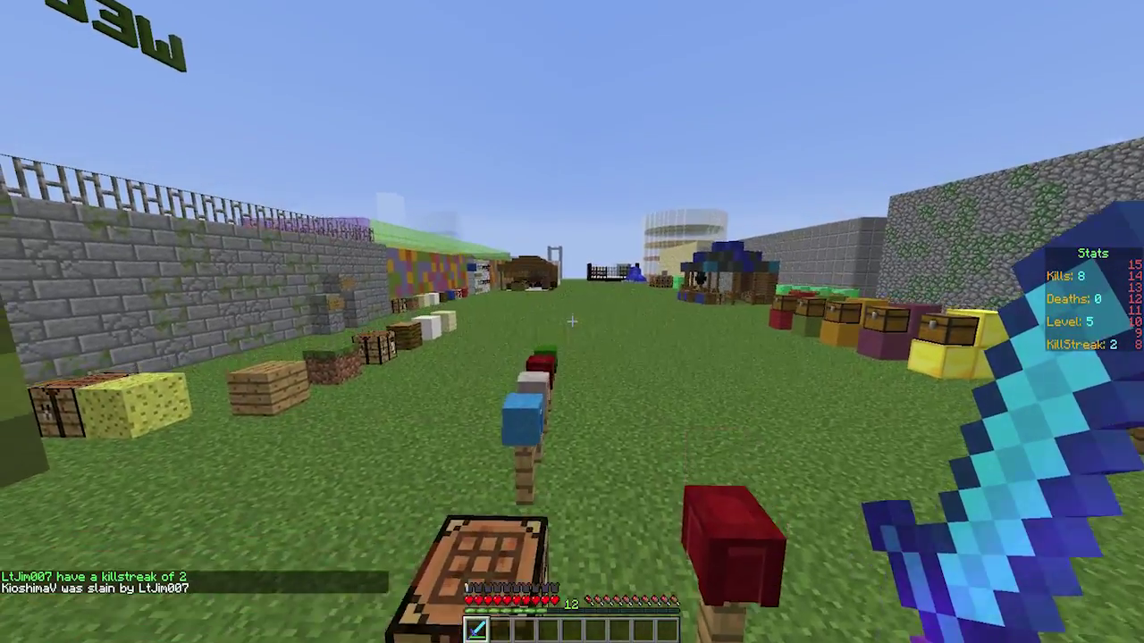
key("w")
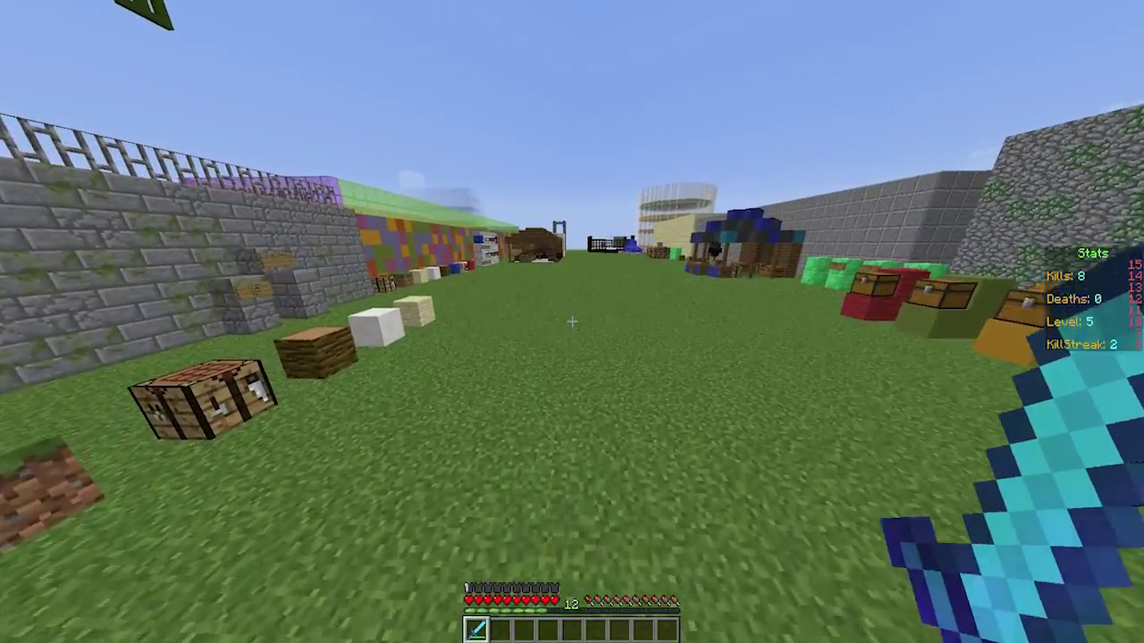
key("w")
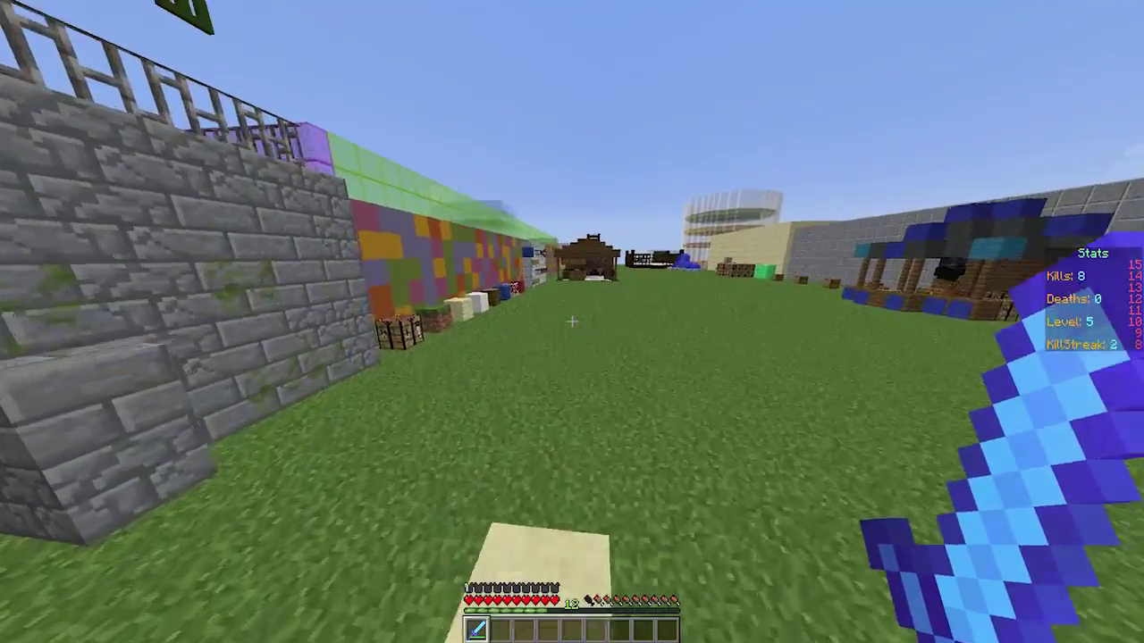
key("w")
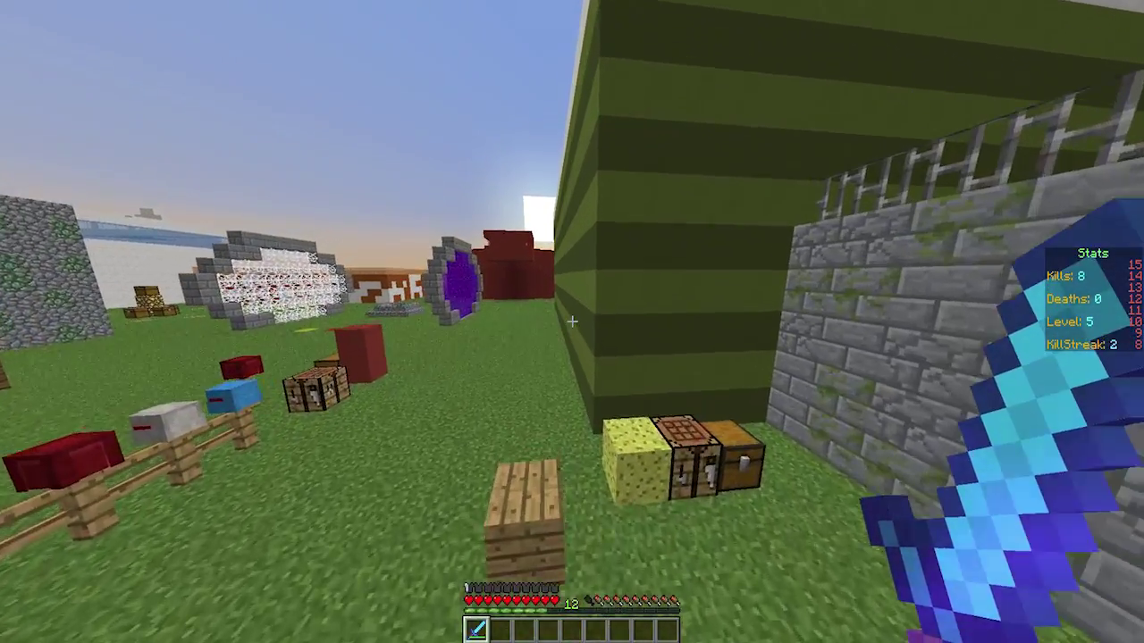
key("w")
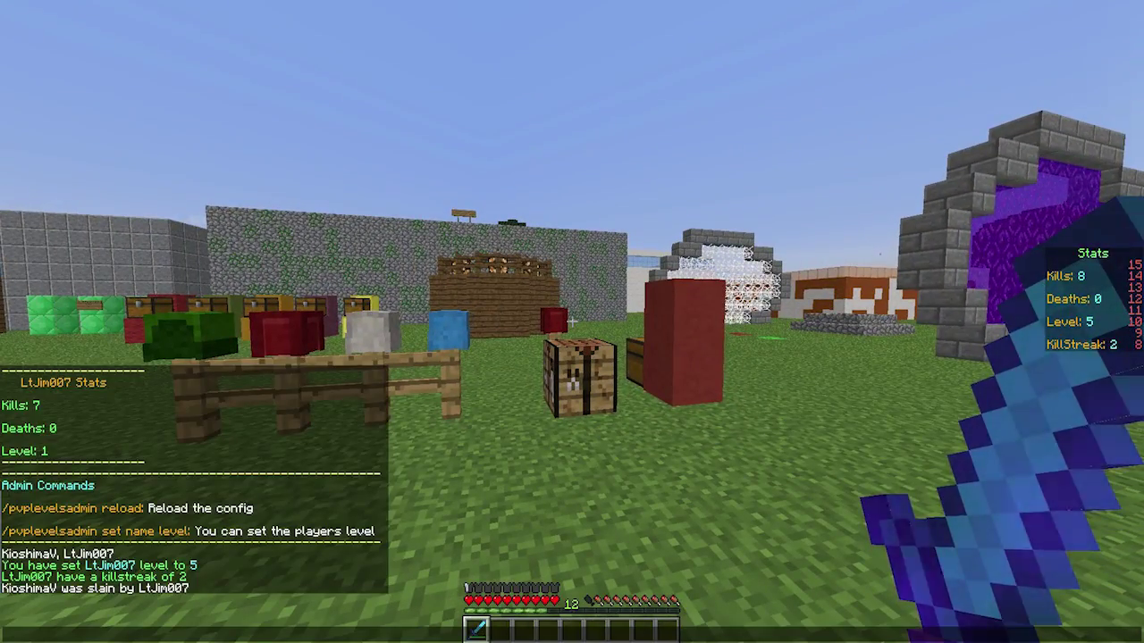
key("w")
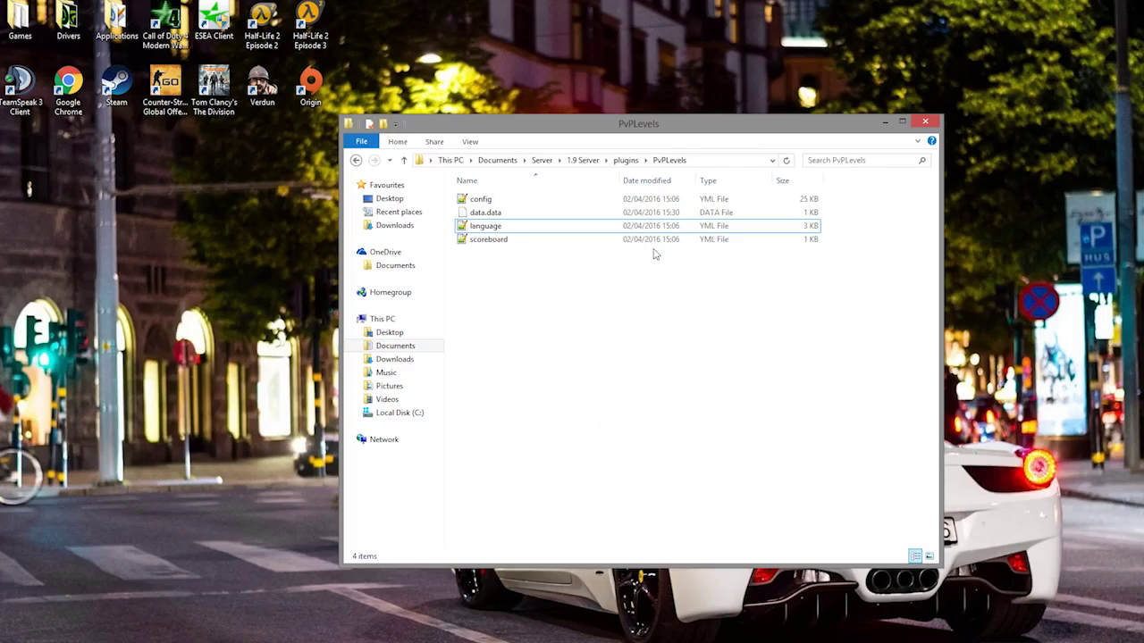
- Open scoreboard.yml from the PvPLevels folder, look over its lines, then open config.yml
left_click_drag(638, 358, 512, 188)
left_click(840, 279)
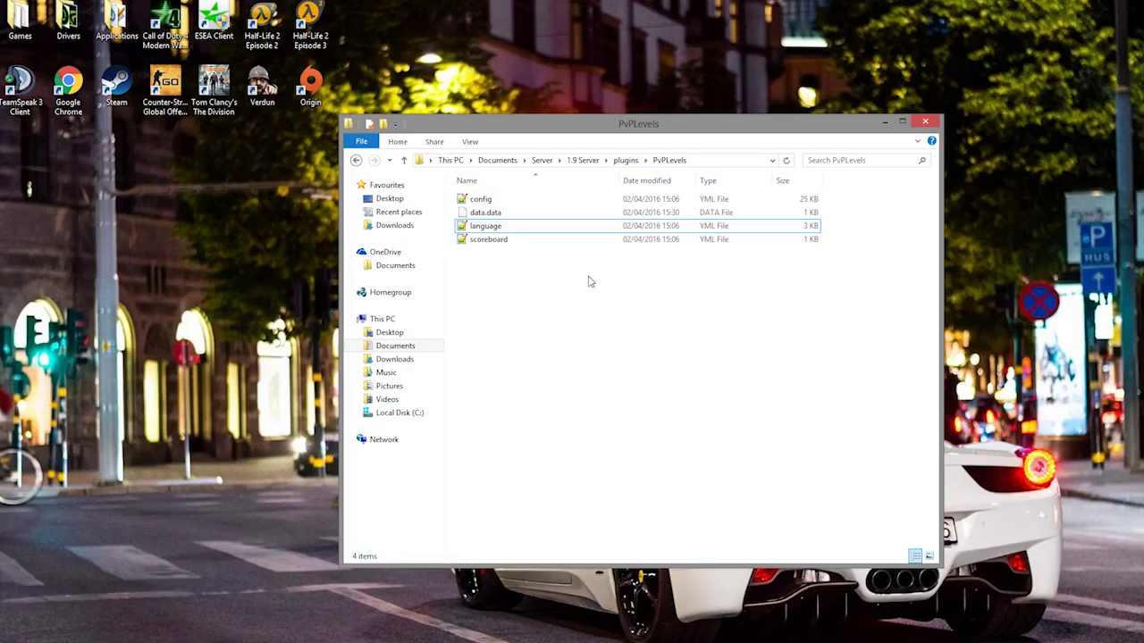
double_click(526, 242)
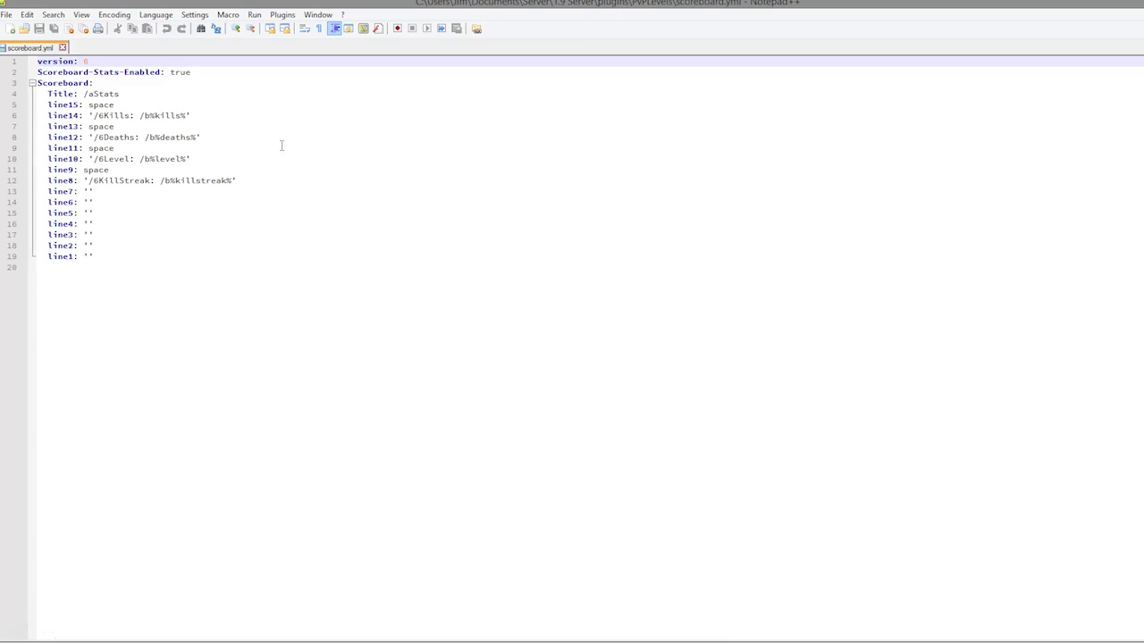
double_click(146, 116)
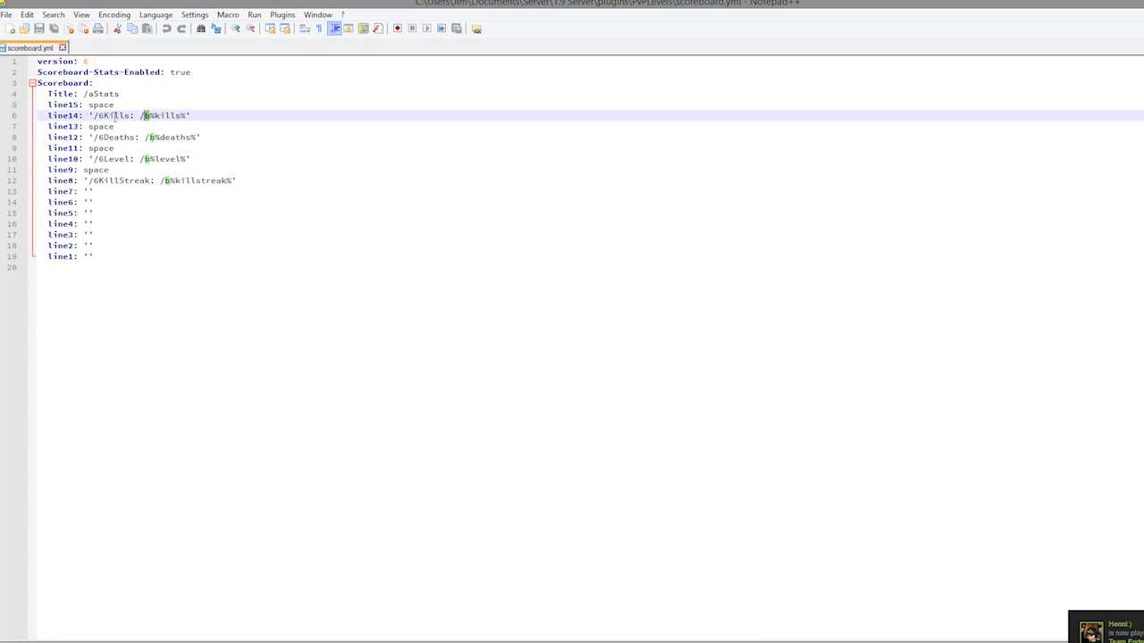
left_click_drag(285, 225, 278, 234)
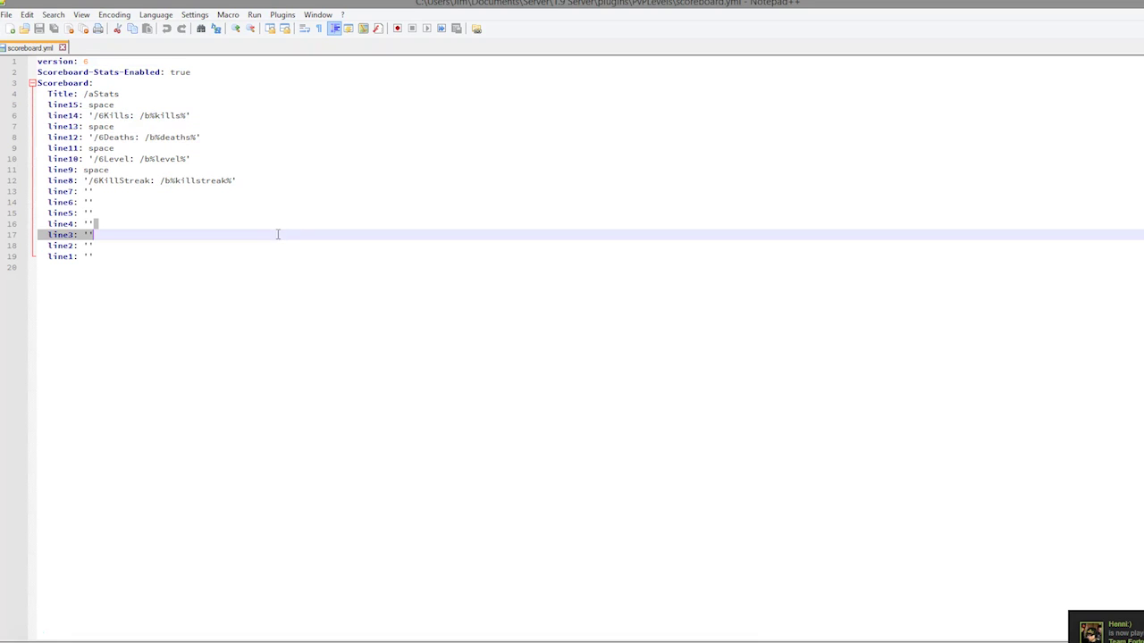
left_click(314, 170)
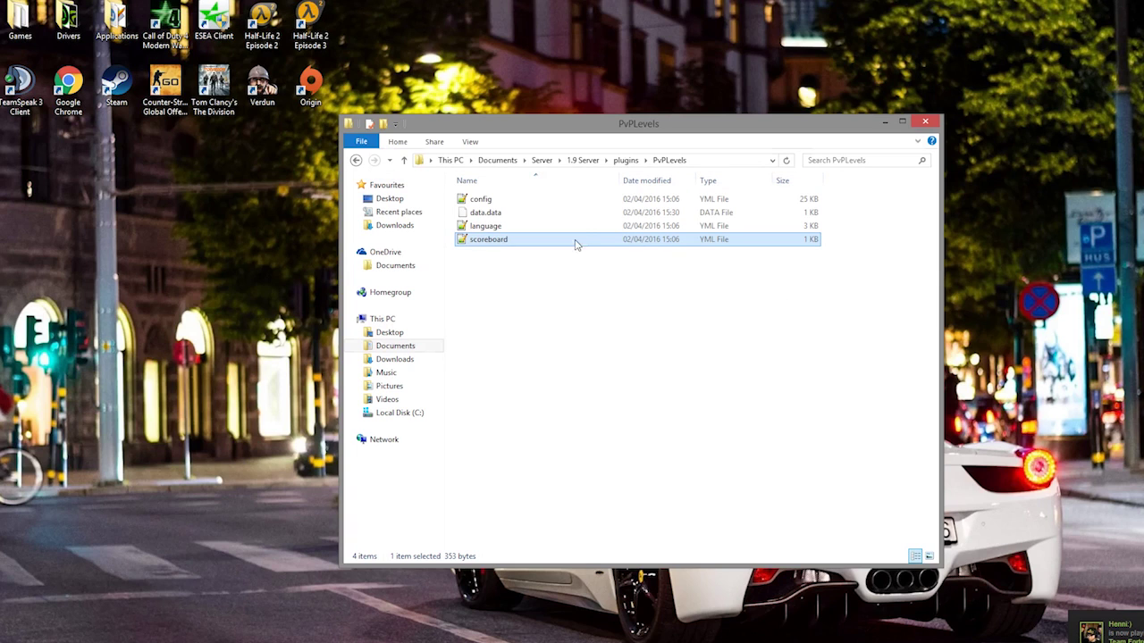
double_click(538, 205)
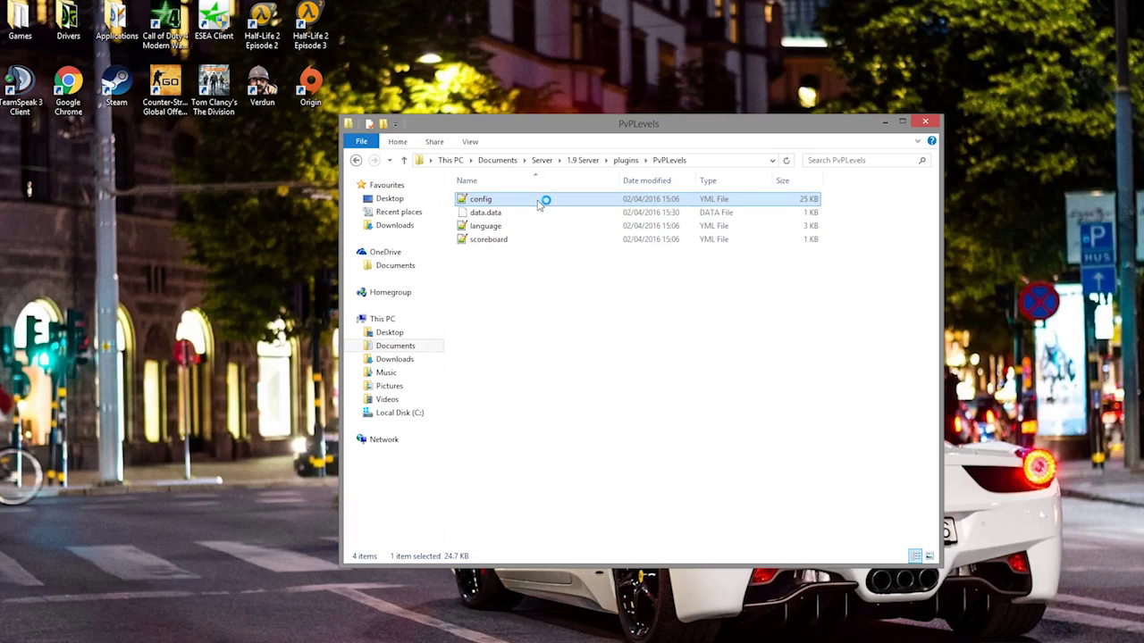
scroll(572, 349, "down", 20)
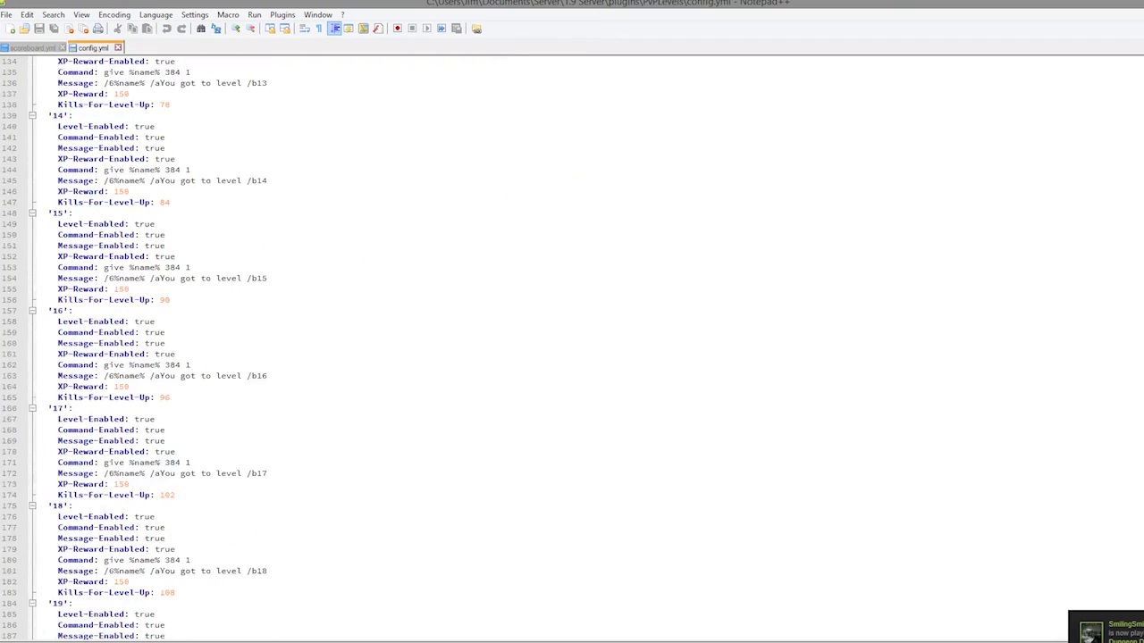
scroll(572, 348, "down", 18)
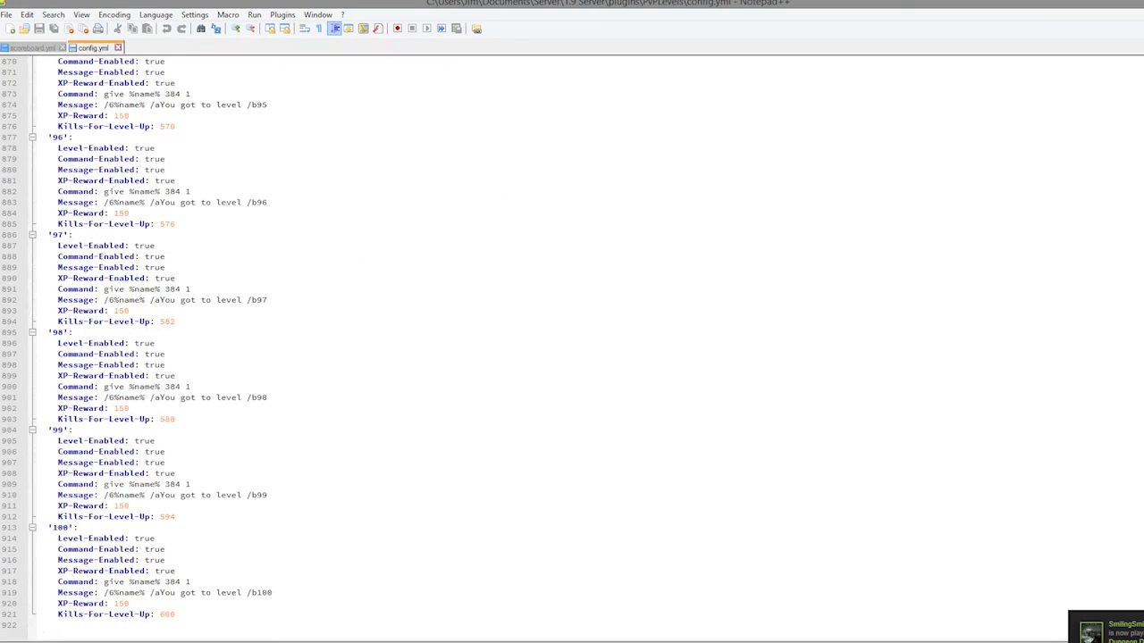
scroll(251, 315, "up", 20)
scroll(251, 315, "down", 6)
scroll(251, 315, "up", 6)
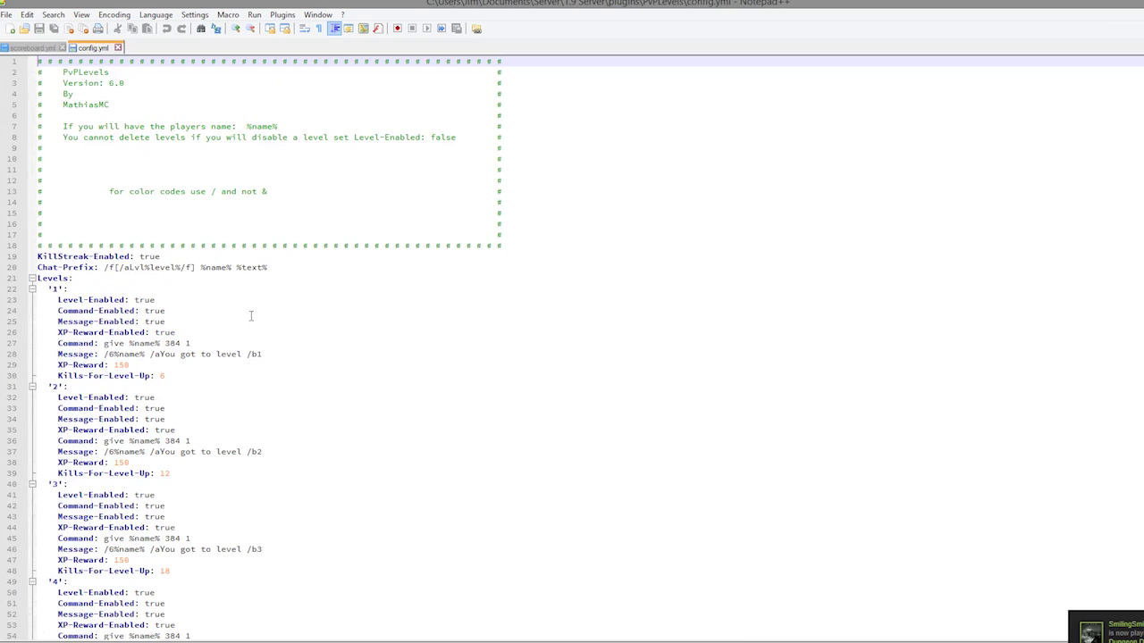
mouse_move(268, 451)
left_mouse_down()
mouse_move(192, 343)
mouse_move(37, 262)
left_mouse_up()
left_click(349, 375)
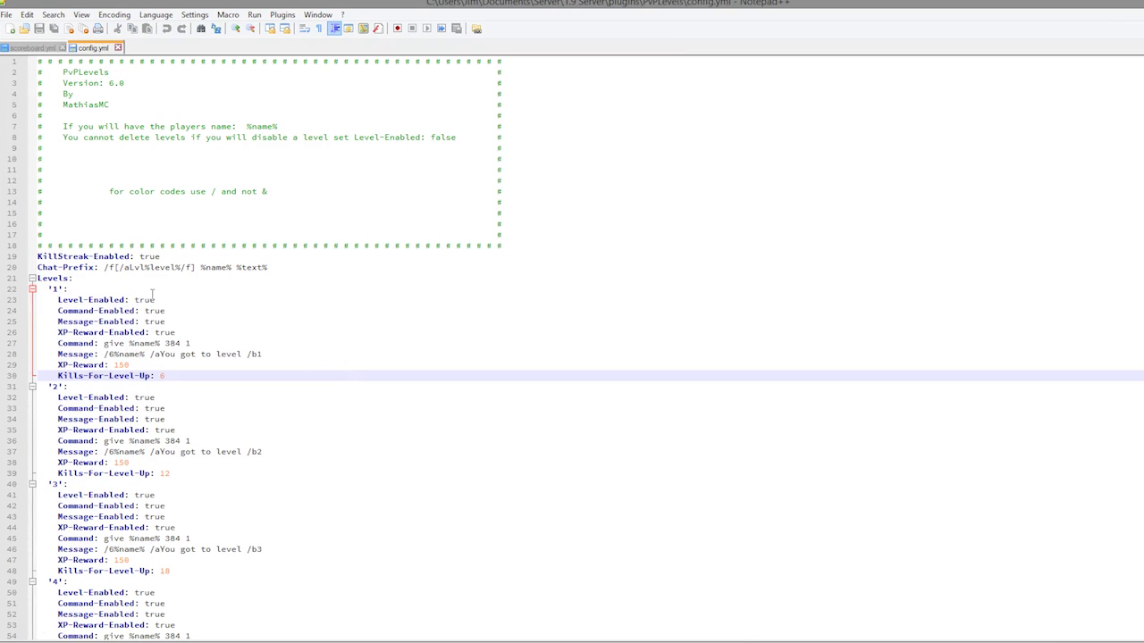
left_click_drag(168, 300, 10, 303)
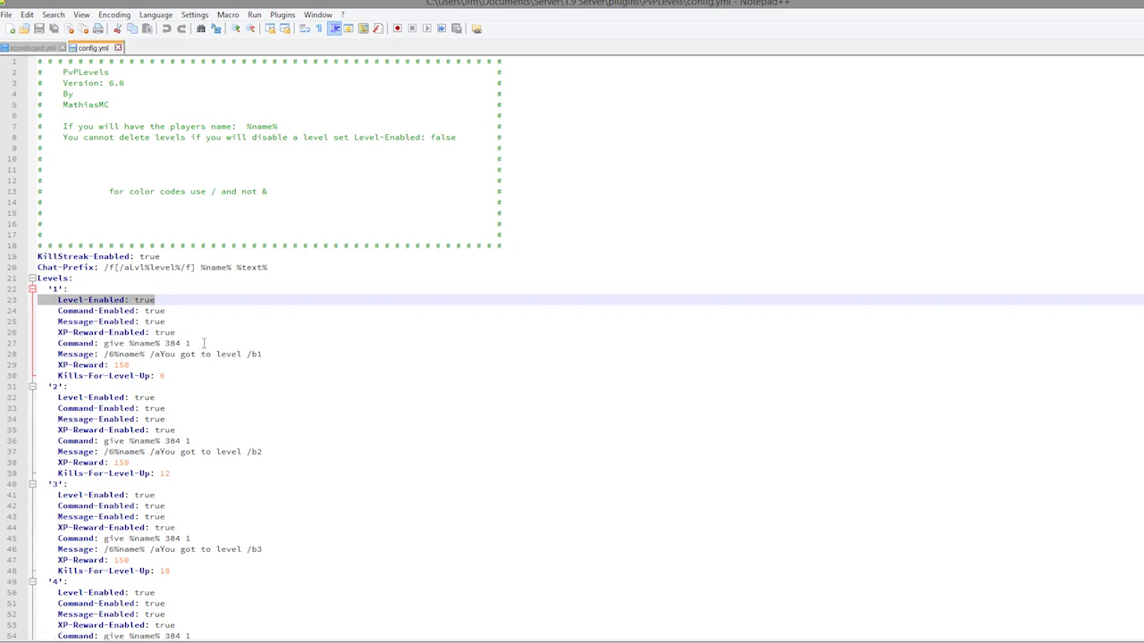
left_click(102, 345)
left_click(184, 334)
left_click_drag(182, 345, 166, 347)
scroll(212, 436, "down", 1)
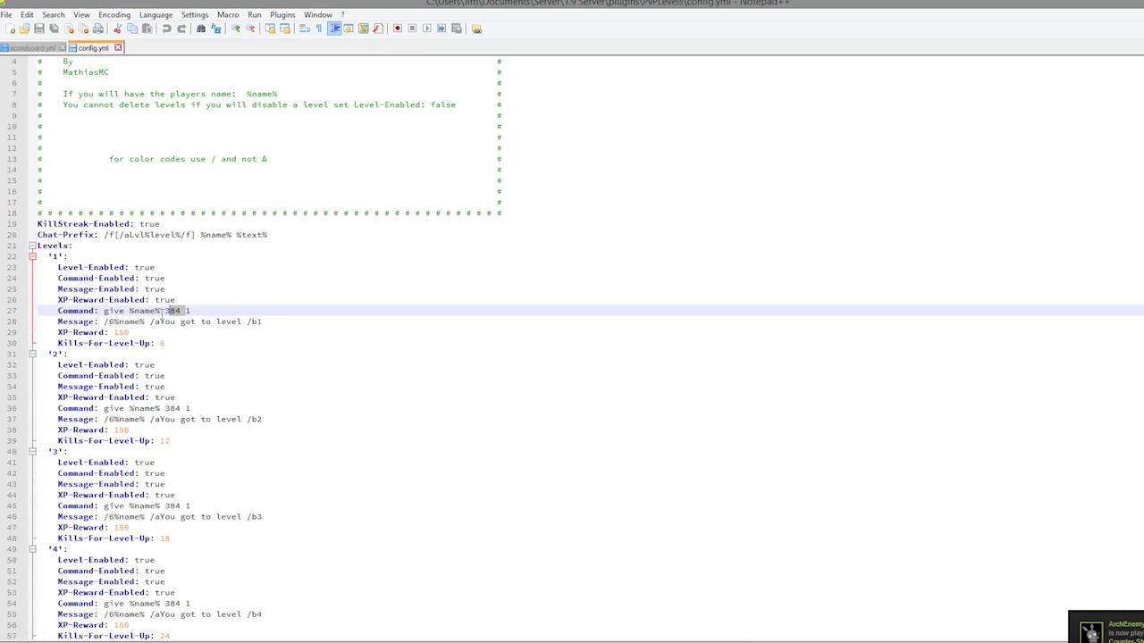
left_click(195, 308)
left_click_drag(101, 321, 181, 311)
- Replace level 1's item-384 reward command with 'eco give %name% 1000'
double_click(109, 310)
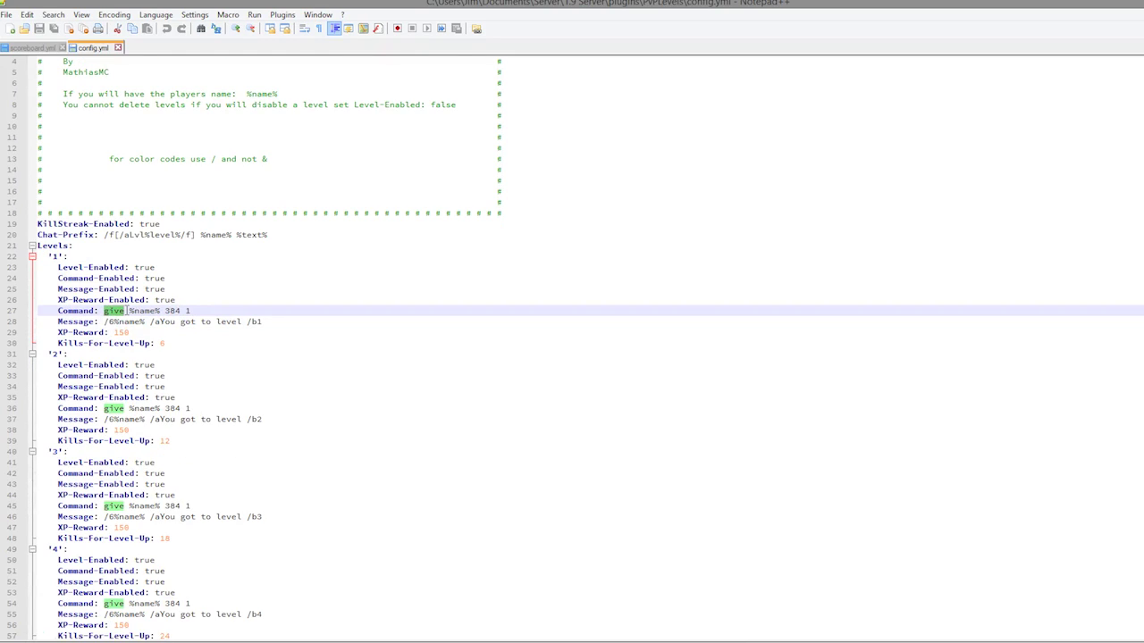
type("eco give")
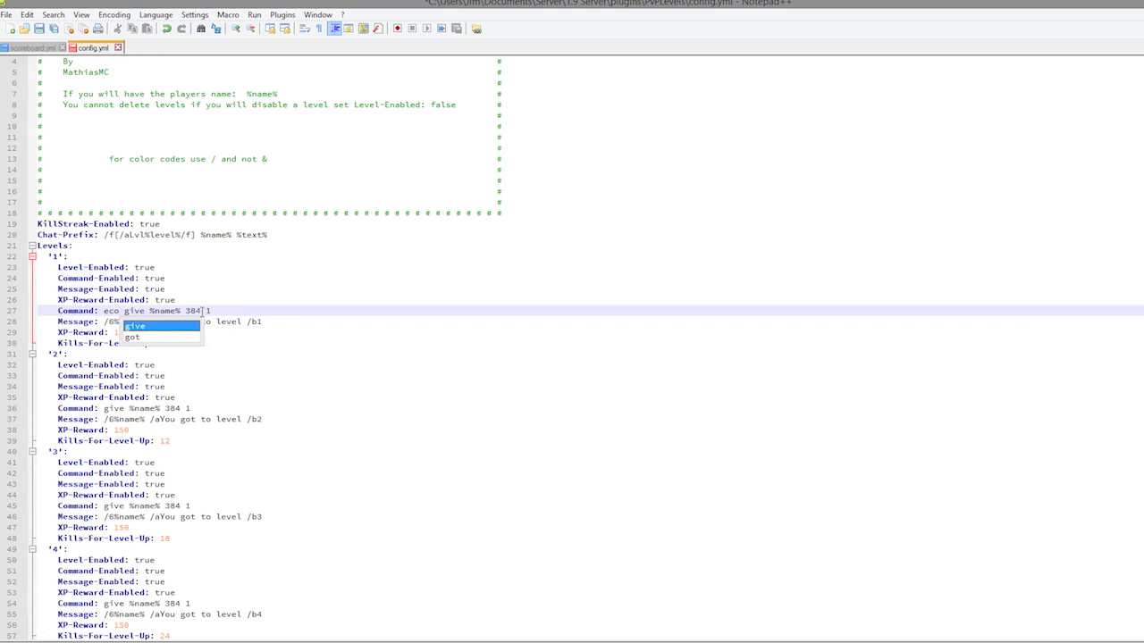
left_click_drag(185, 310, 211, 310)
type("100")
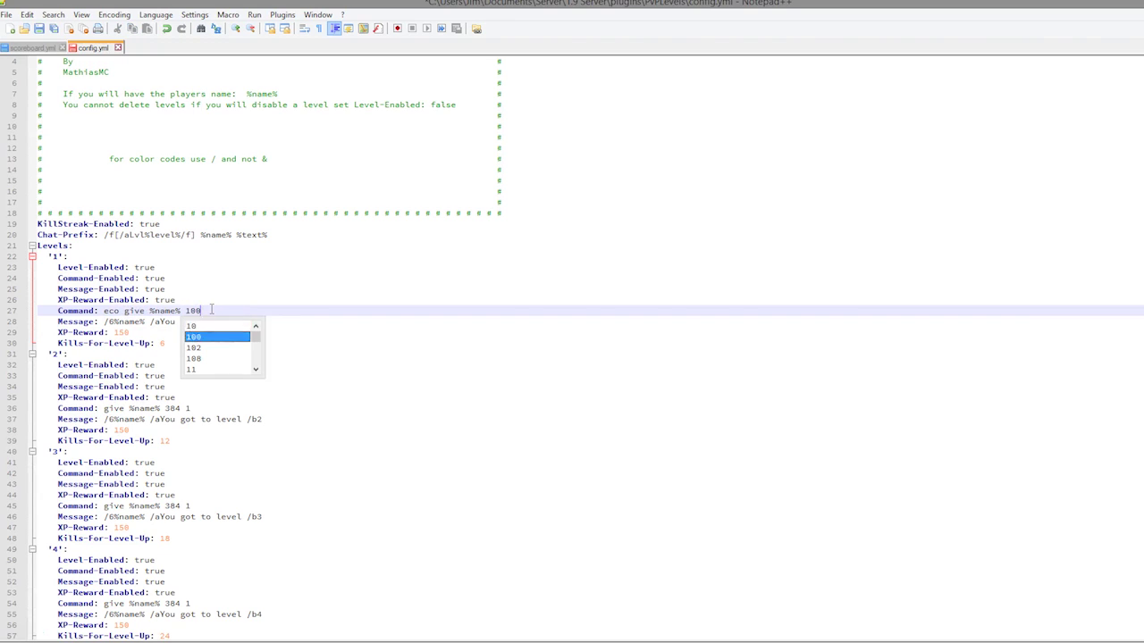
type("0")
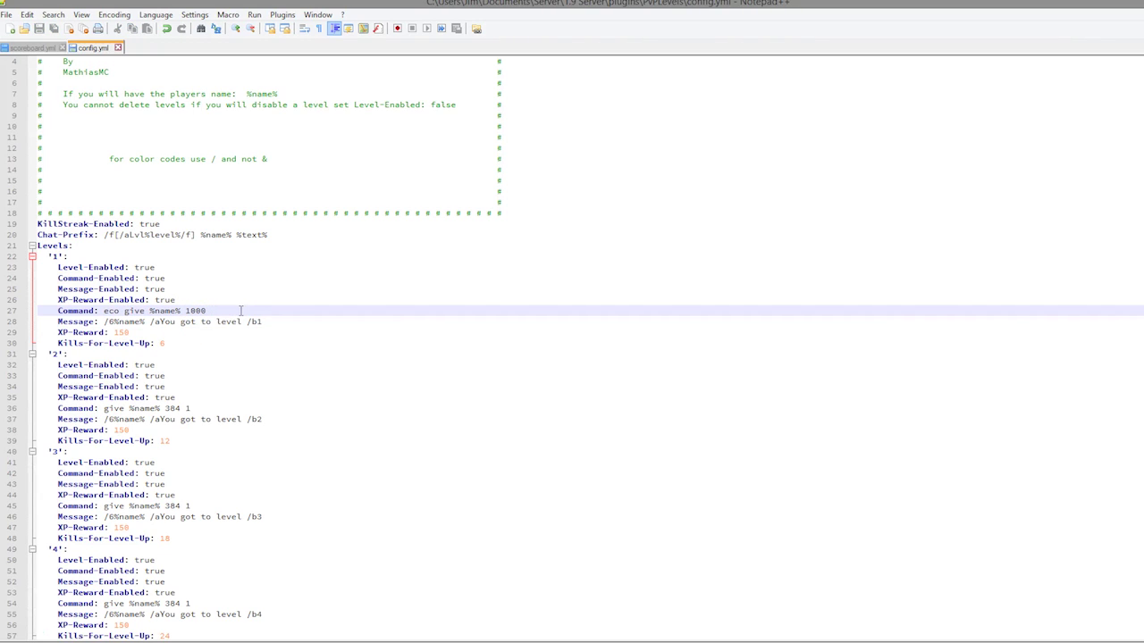
mouse_move(58, 332)
left_mouse_down()
mouse_move(140, 331)
mouse_move(157, 300)
left_mouse_up()
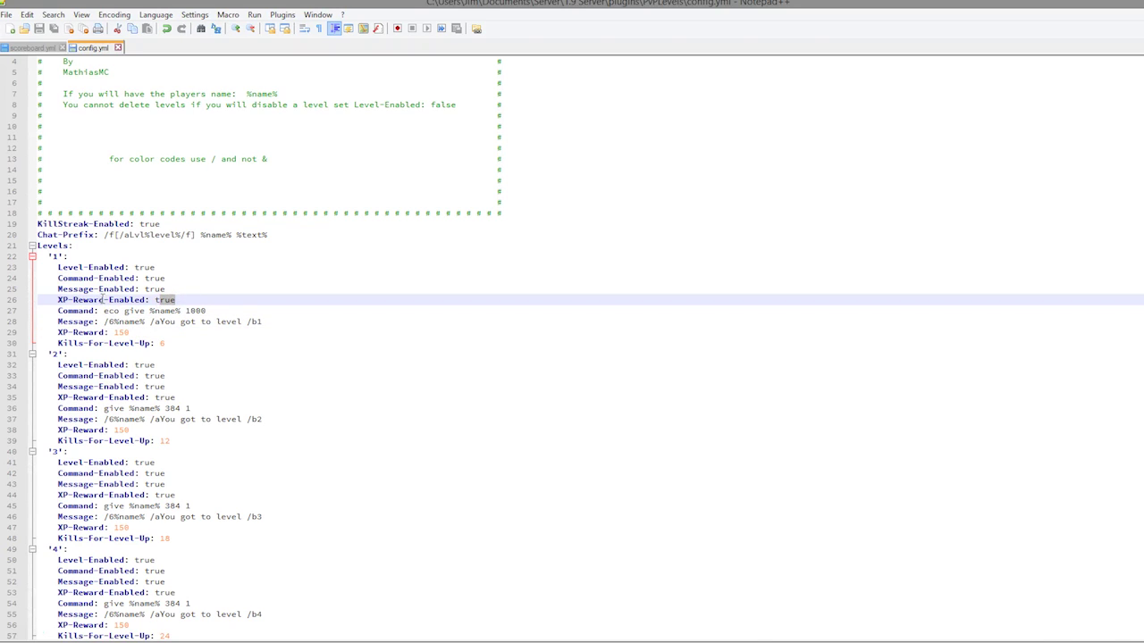
- Look over the level 1 and level 5 blocks in config.yml
left_click(175, 336)
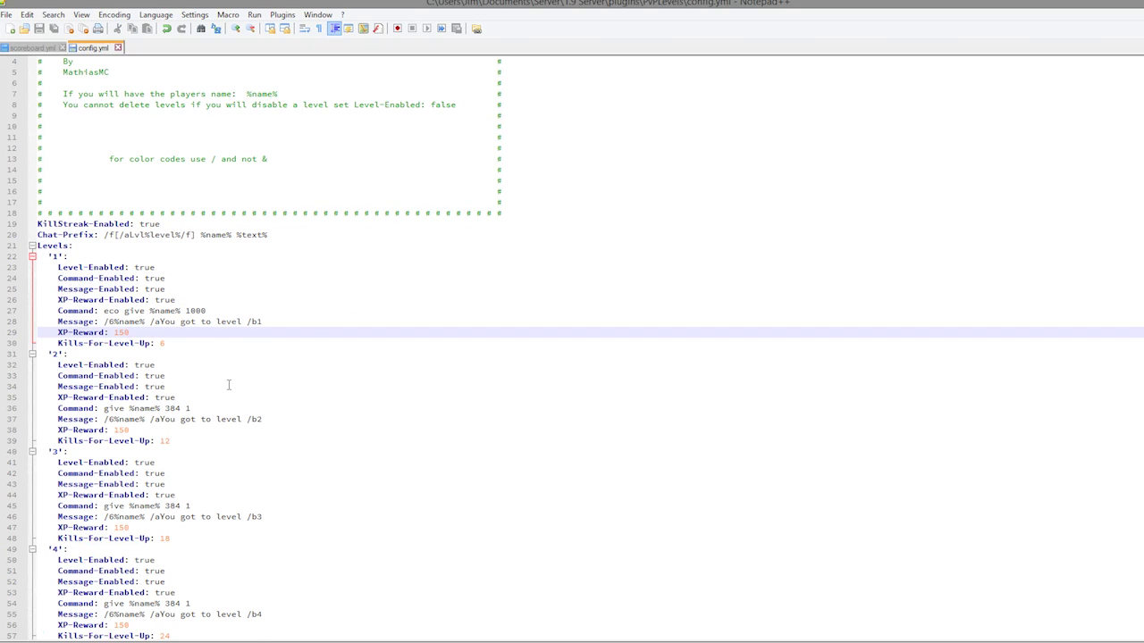
scroll(230, 403, "down", 12)
scroll(241, 465, "up", 11)
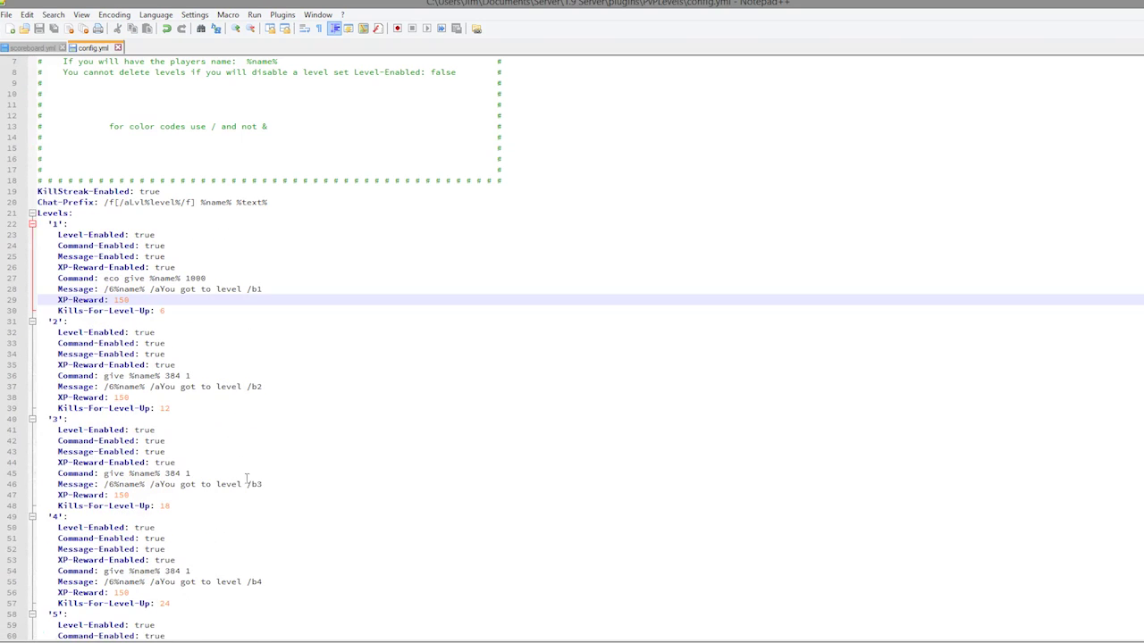
left_click_drag(166, 311, 46, 313)
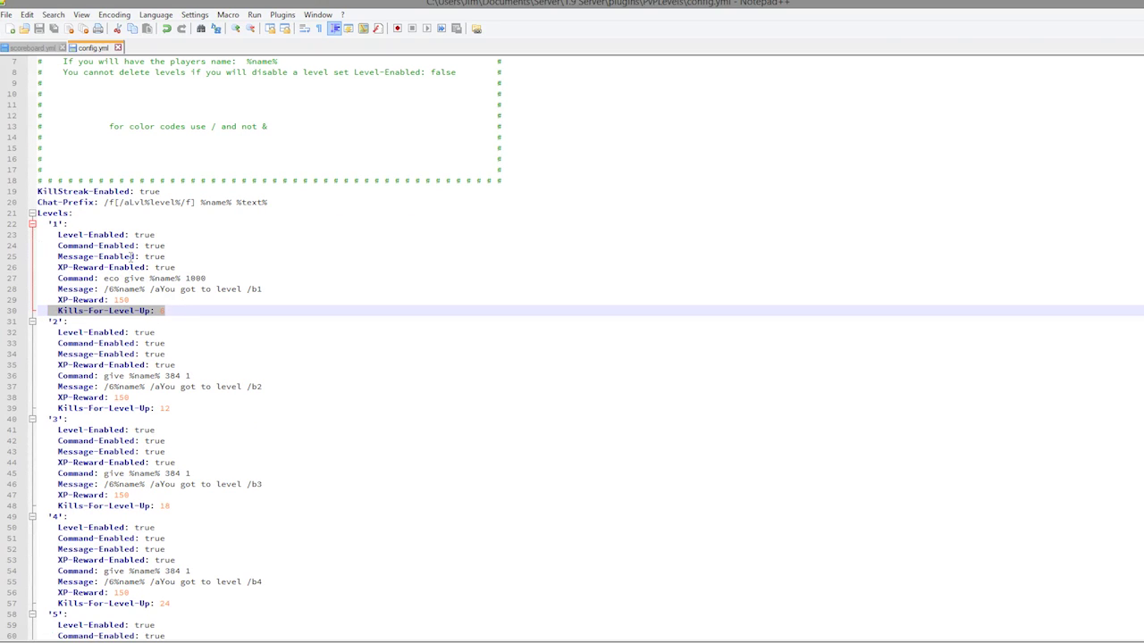
left_click_drag(90, 235, 43, 212)
scroll(114, 390, "down", 4)
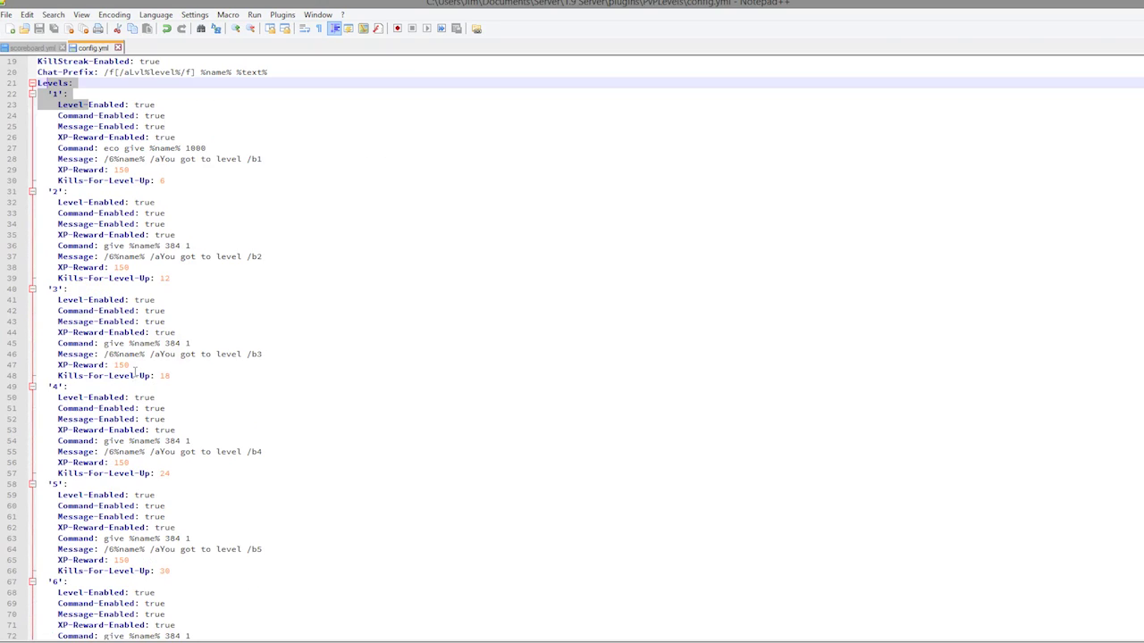
scroll(136, 474, "down", 4)
left_click_drag(210, 438, 18, 357)
left_click(122, 429)
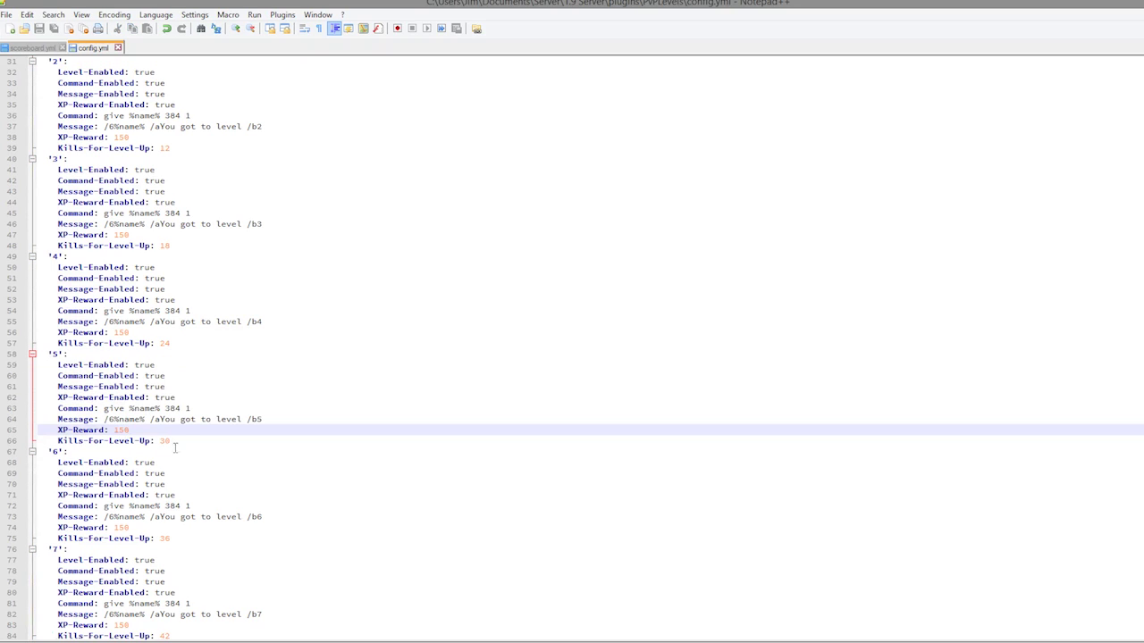
double_click(164, 441)
- Scroll to level 50 and change its XP-Reward from 150 to 500
scroll(163, 447, "down", 6)
scroll(163, 505, "down", 19)
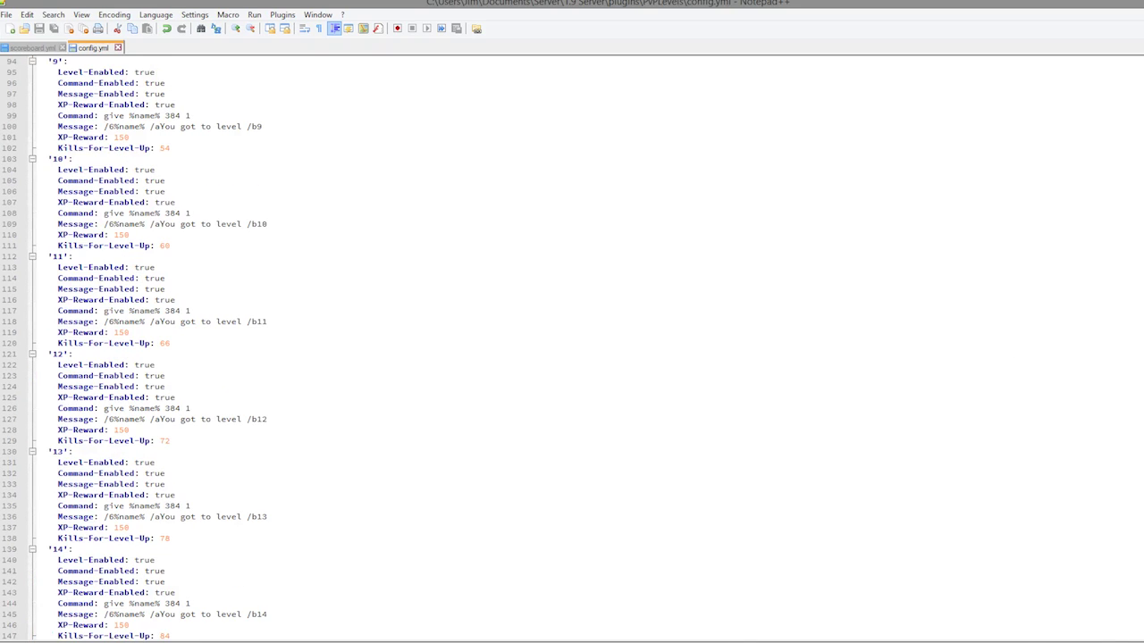
scroll(572, 349, "down", 4)
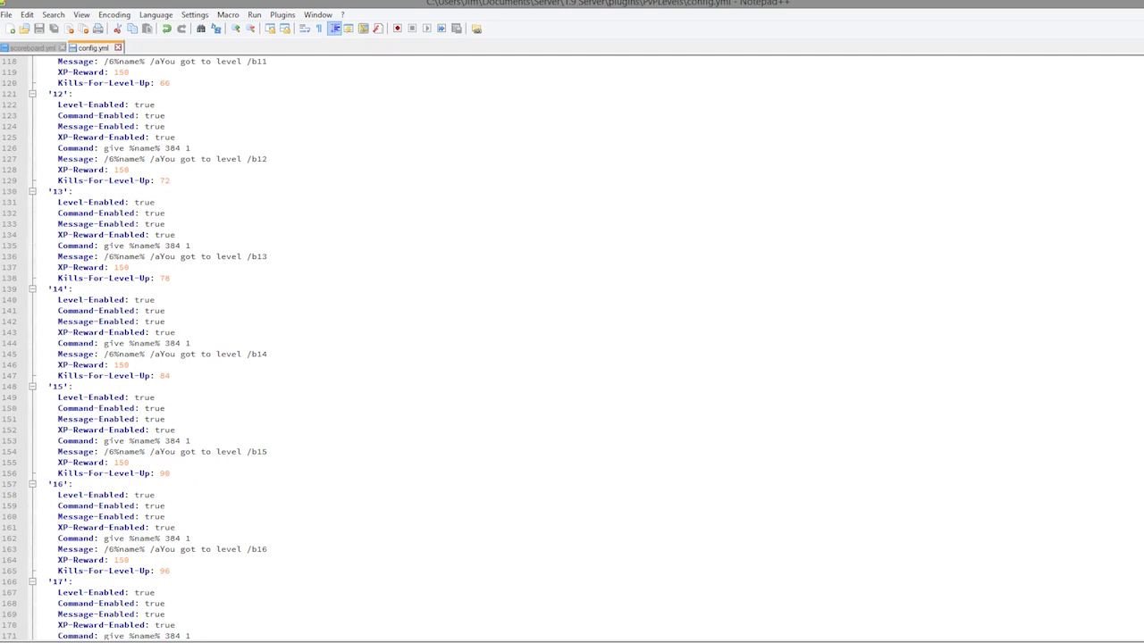
scroll(572, 349, "down", 20)
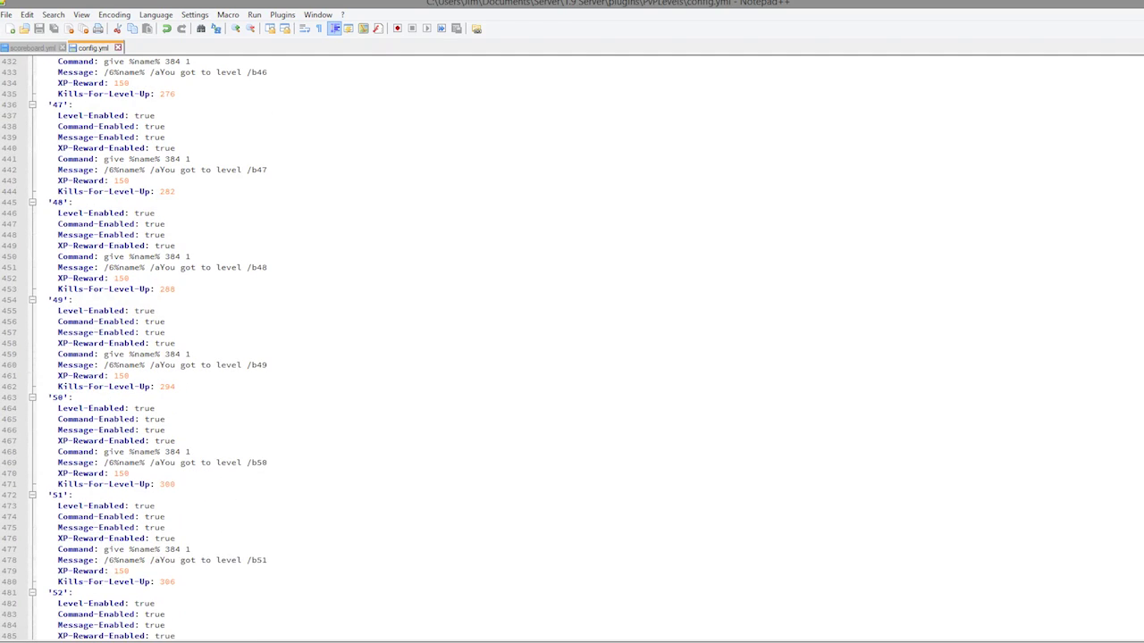
scroll(242, 420, "down", 4)
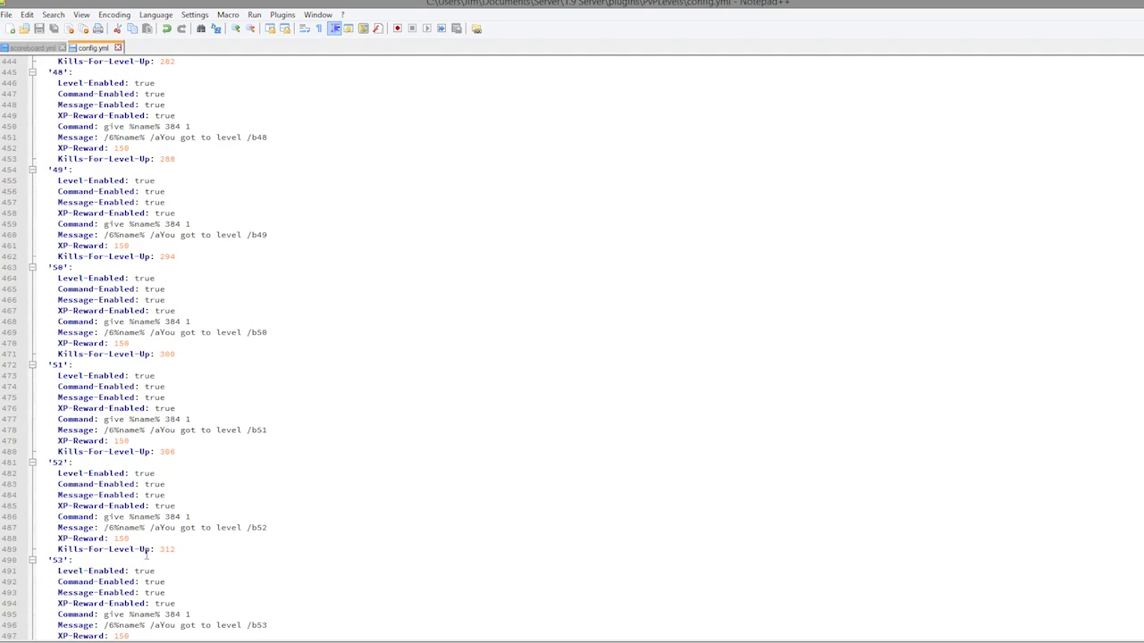
double_click(120, 343)
type("500")
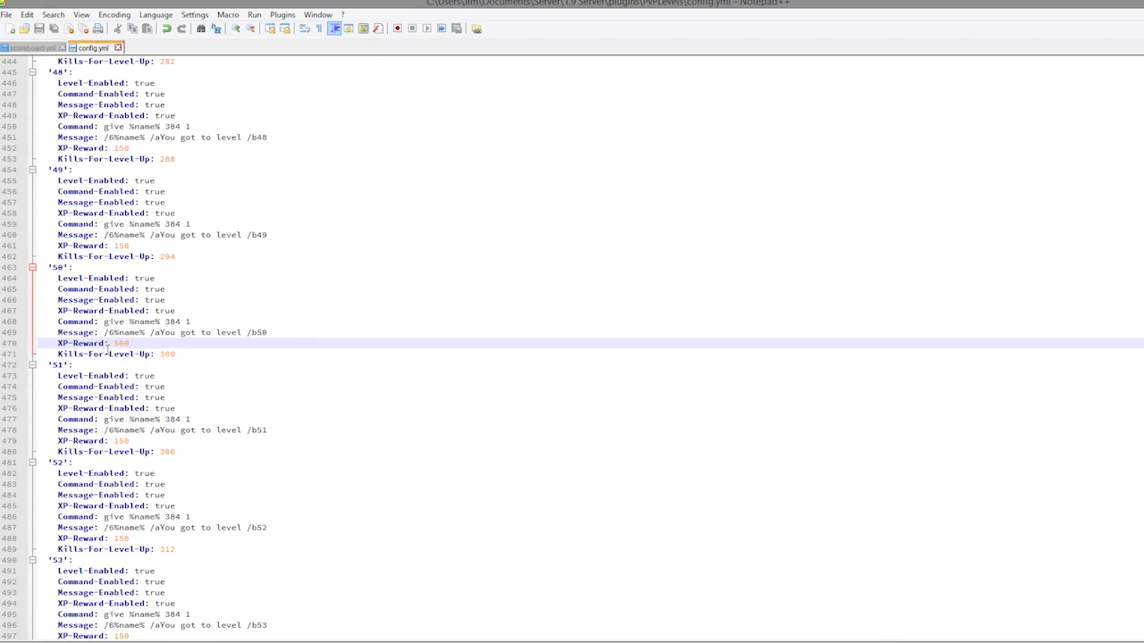
scroll(286, 286, "down", 18)
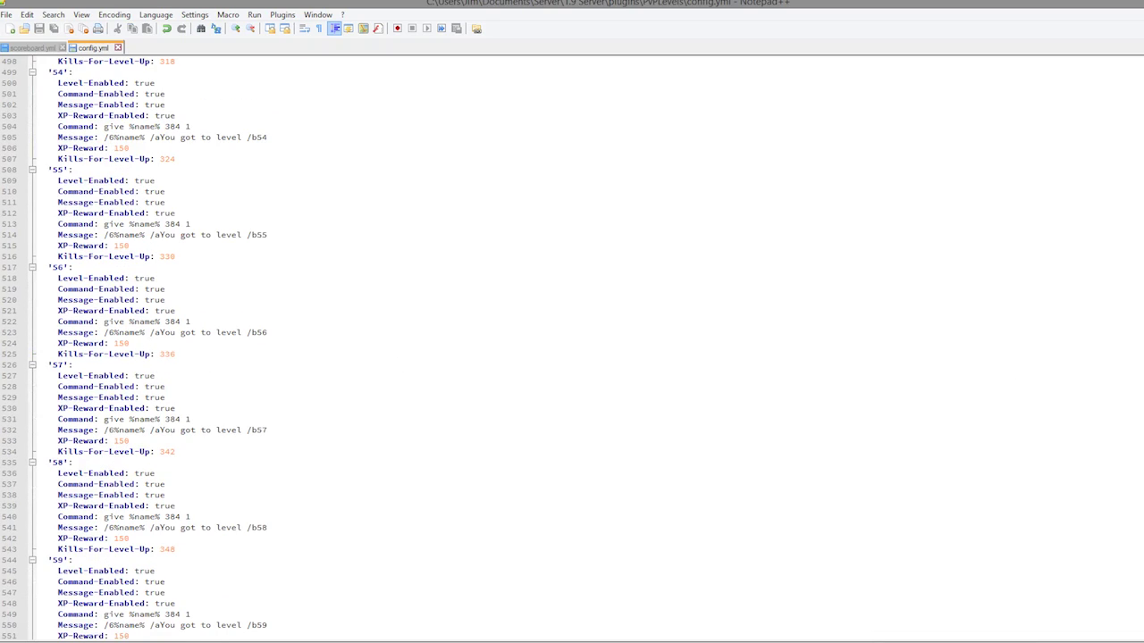
scroll(286, 349, "down", 20)
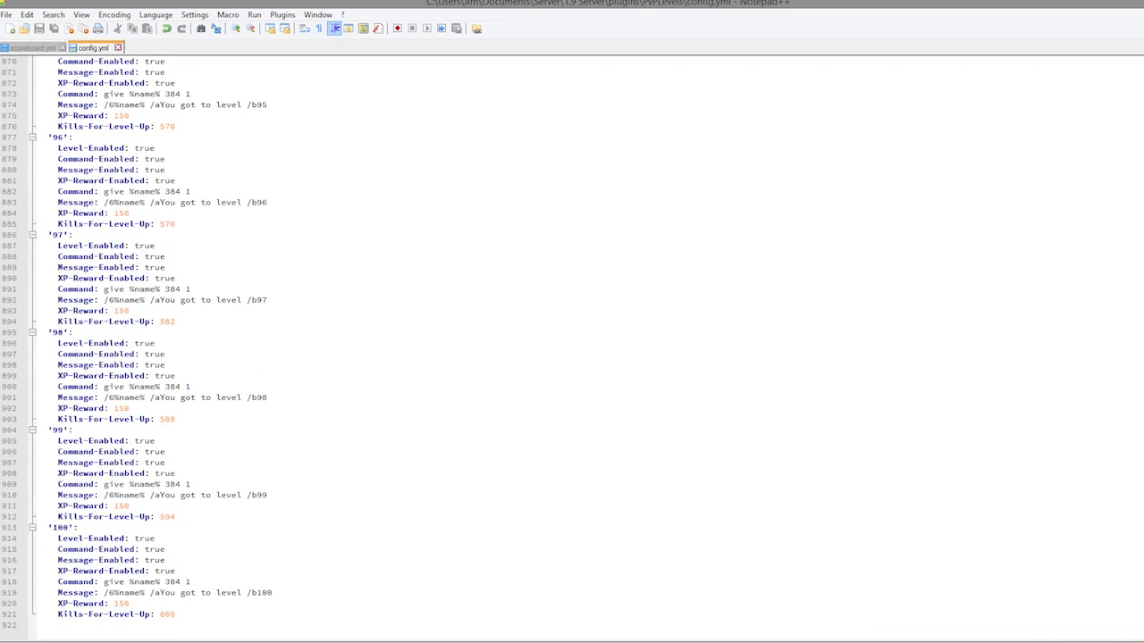
- Paste a copy of the level 100 block below it and renumber it '101'
left_click_drag(204, 616, 5, 532)
key("ctrl+c")
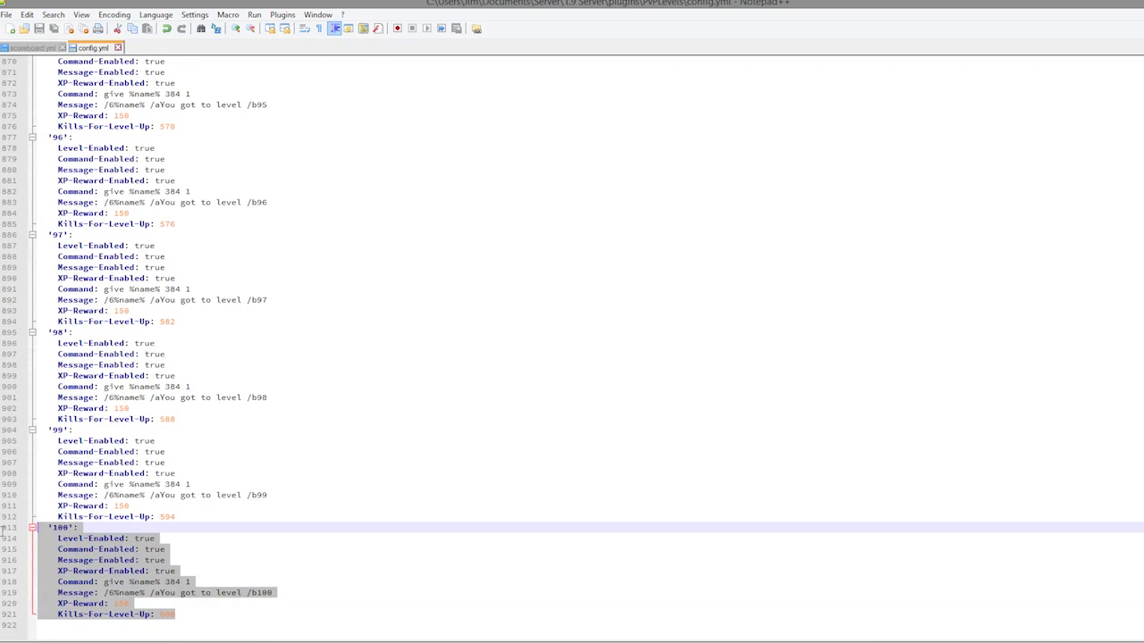
left_click(215, 613)
key("Return")
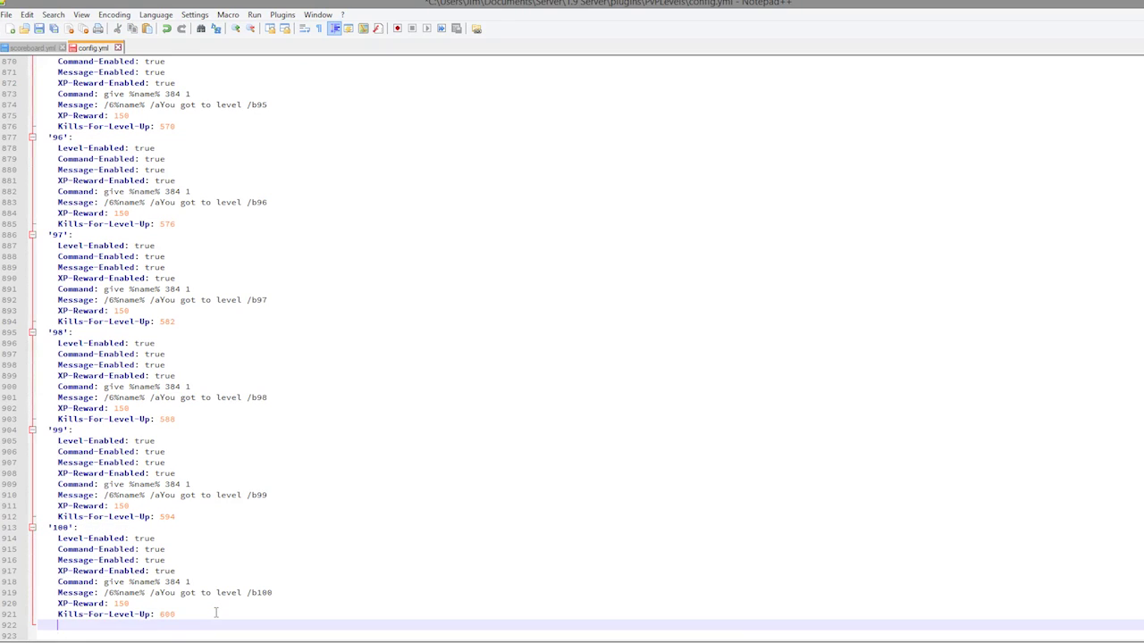
key("ctrl+v")
left_click_drag(70, 539, 65, 538)
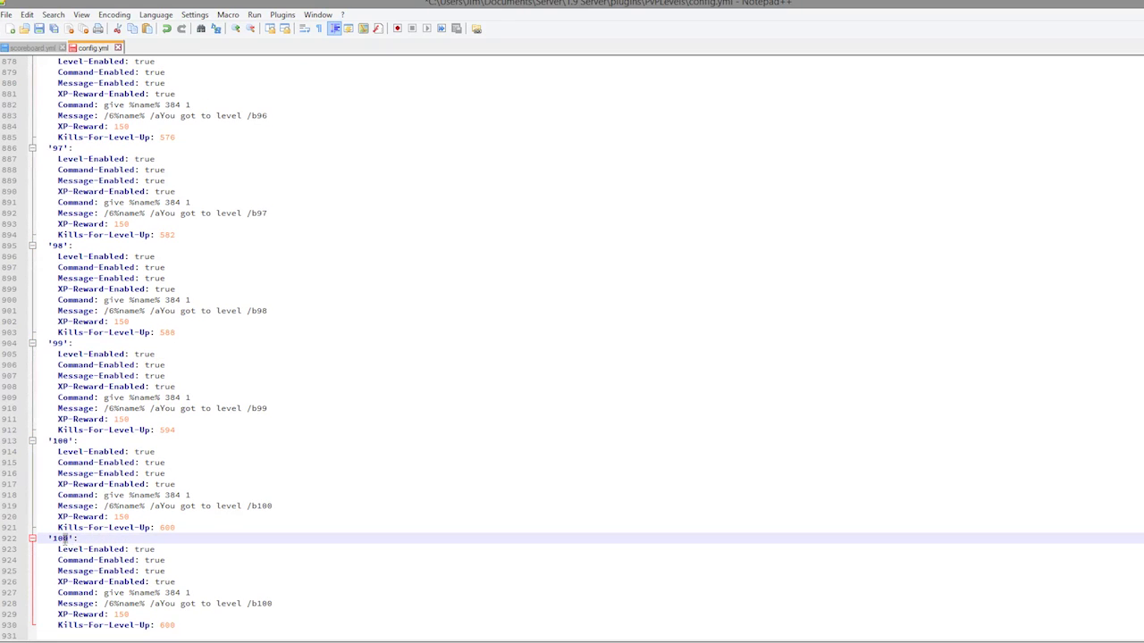
type("1")
key("ctrl+s")
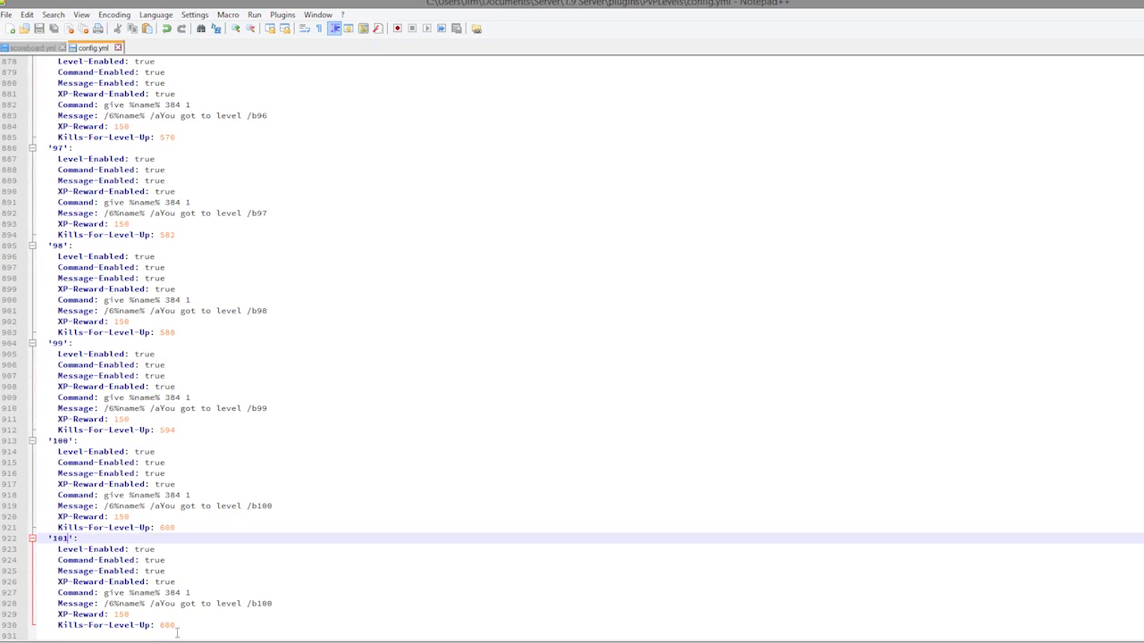
- Set the new block's kills to 606, XP-Reward to 11111 and message to /b101, saving
left_click_drag(177, 626, 170, 626)
type("6")
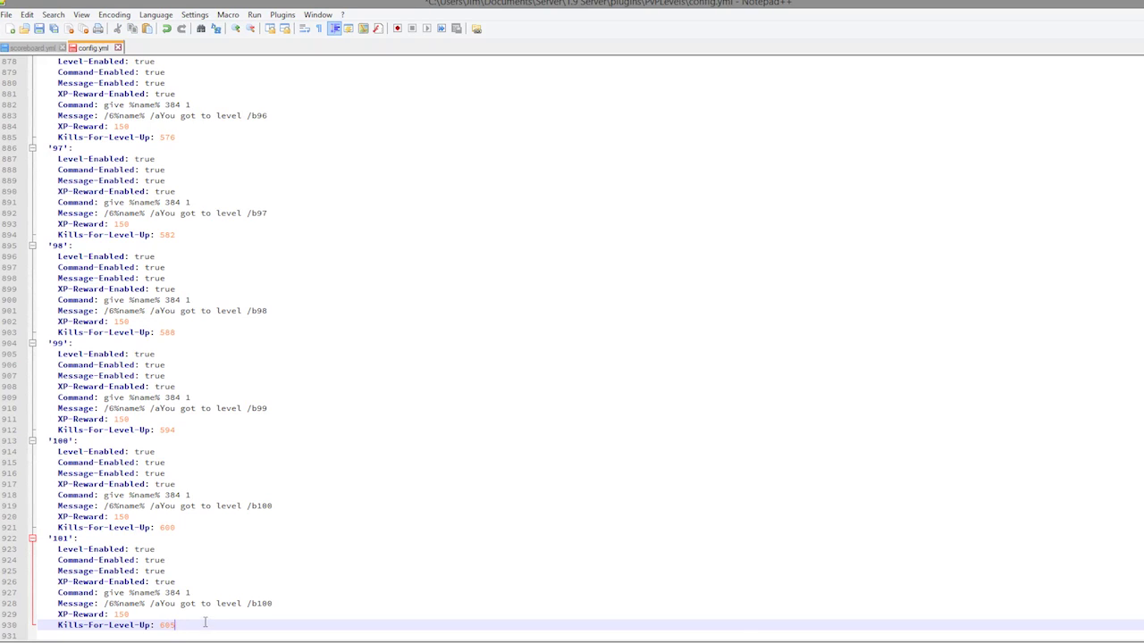
key("ctrl+s")
double_click(122, 615)
type("111")
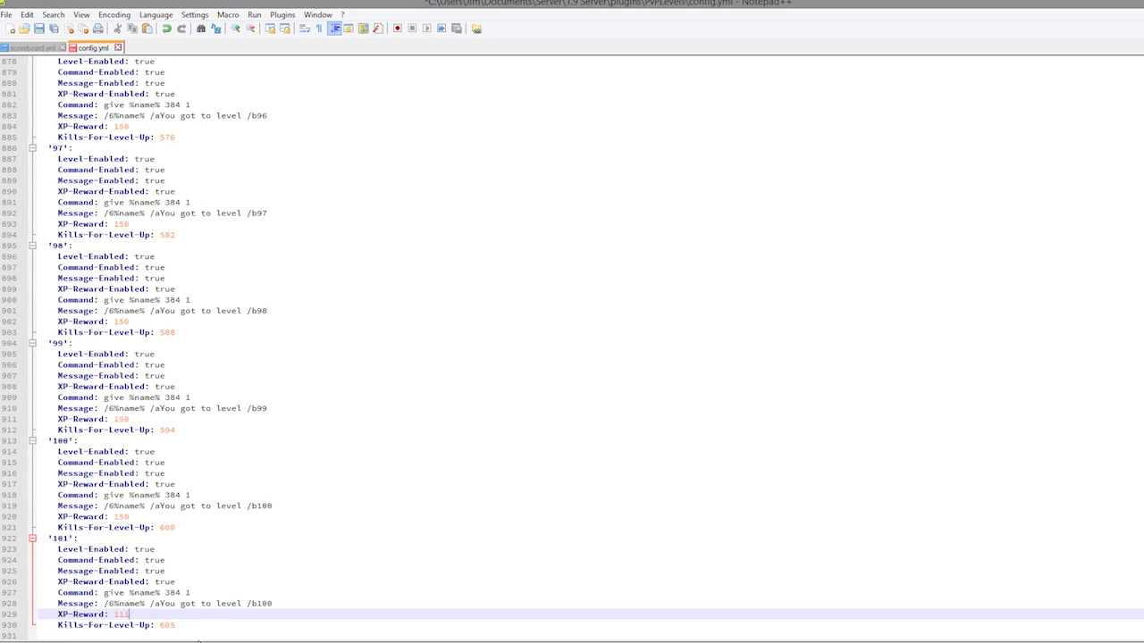
type("11")
key("ctrl+s")
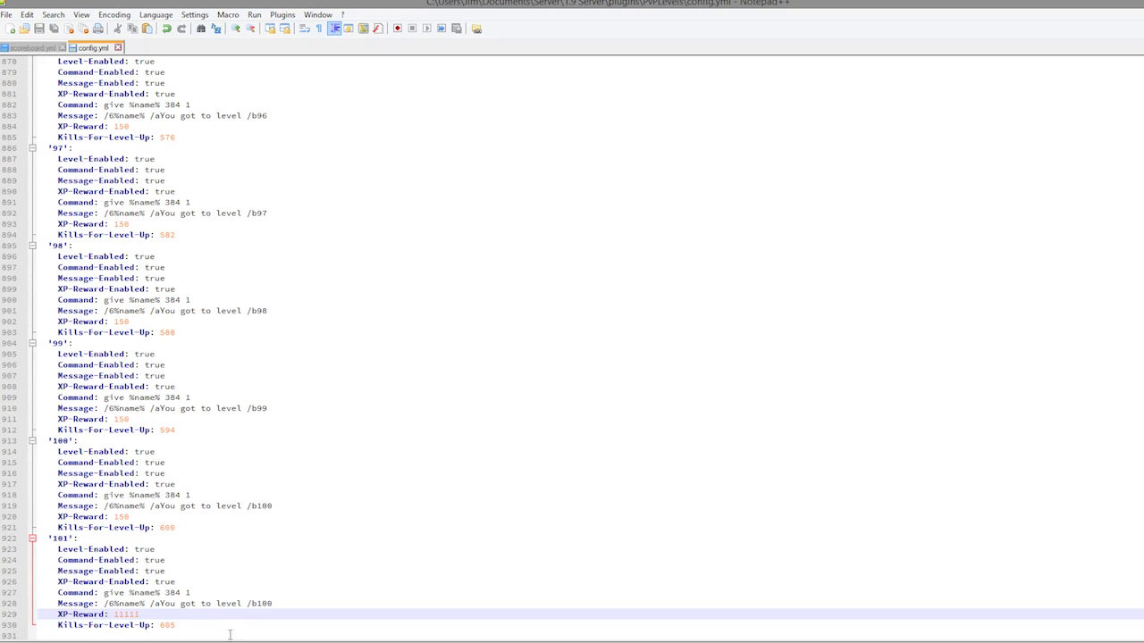
left_click(278, 605)
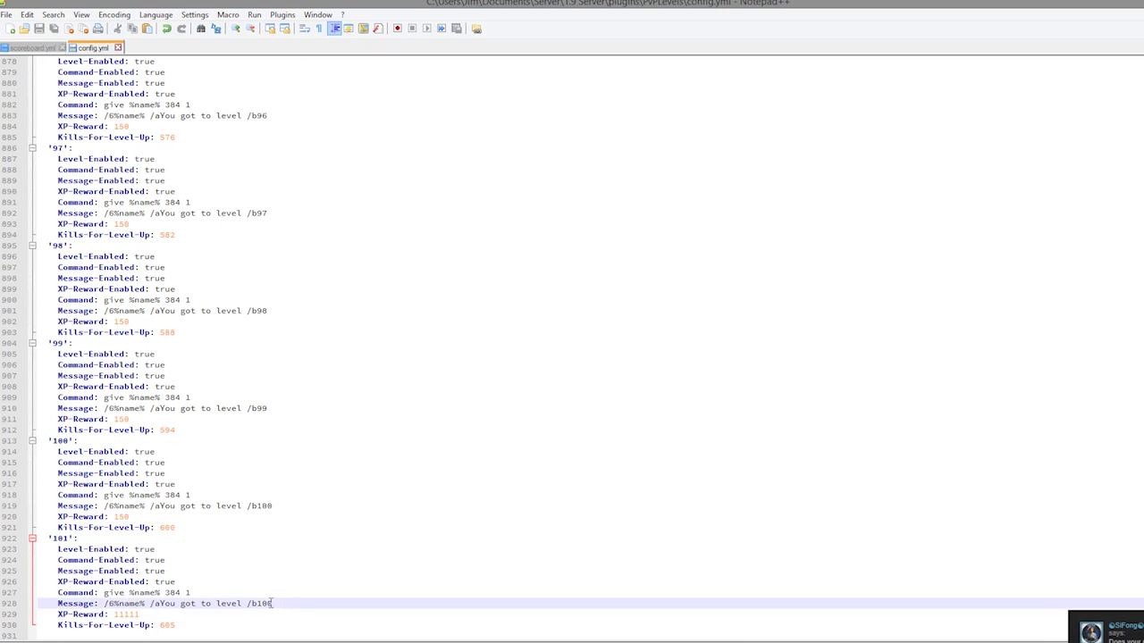
key("BackSpace")
type("1")
key("ctrl+s")
scroll(313, 363, "up", 20)
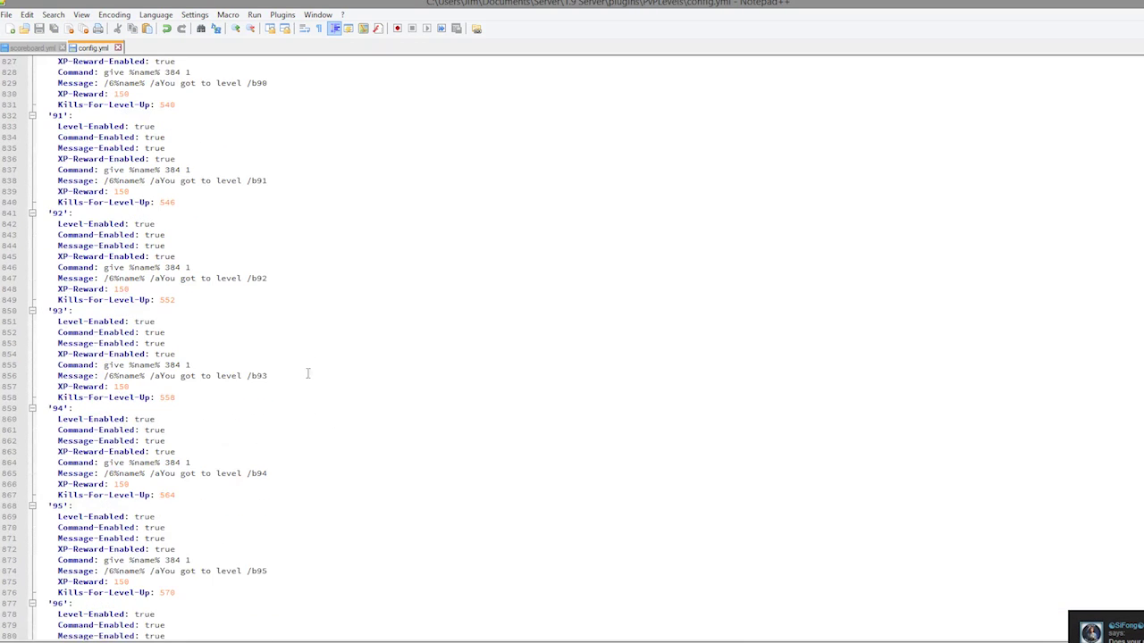